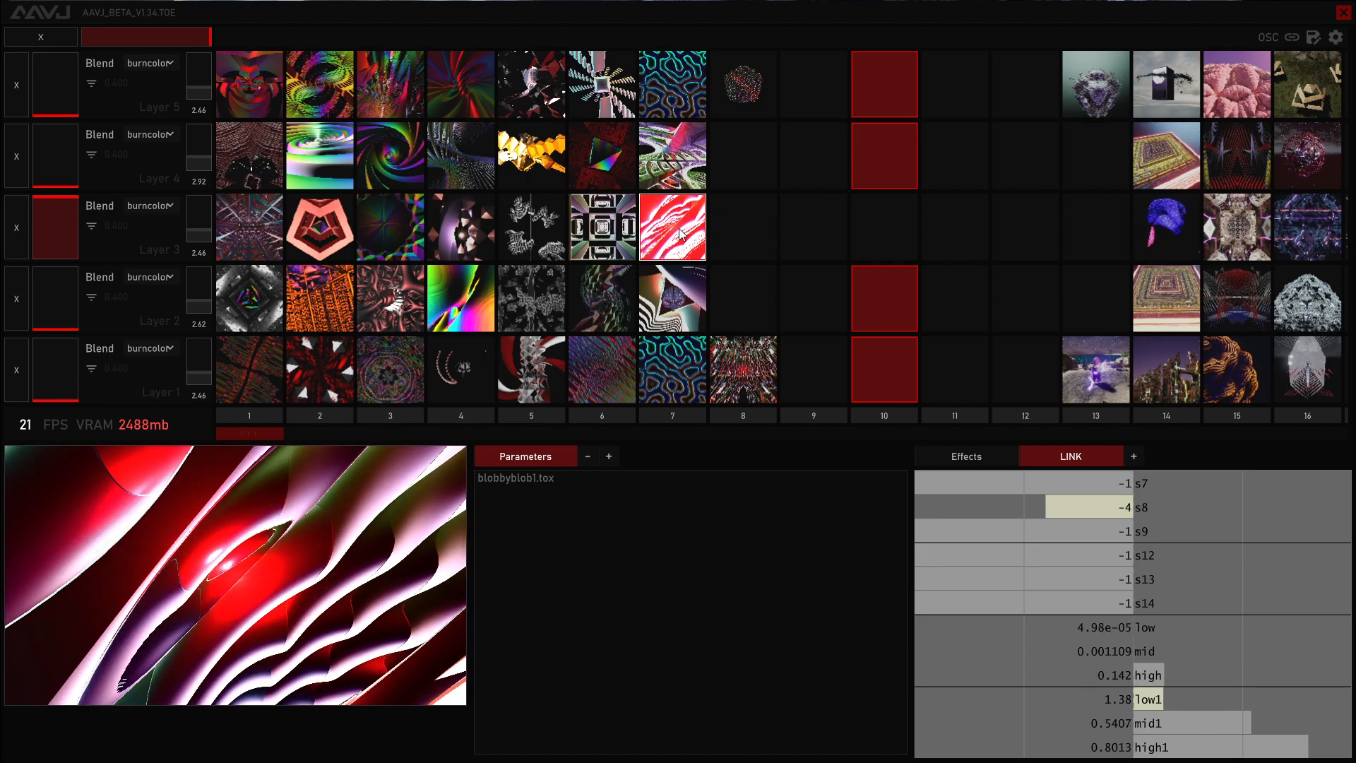
Open the network of the clip in Layer 3, slot 7, and turn off the background display of out1
right_click(681, 233)
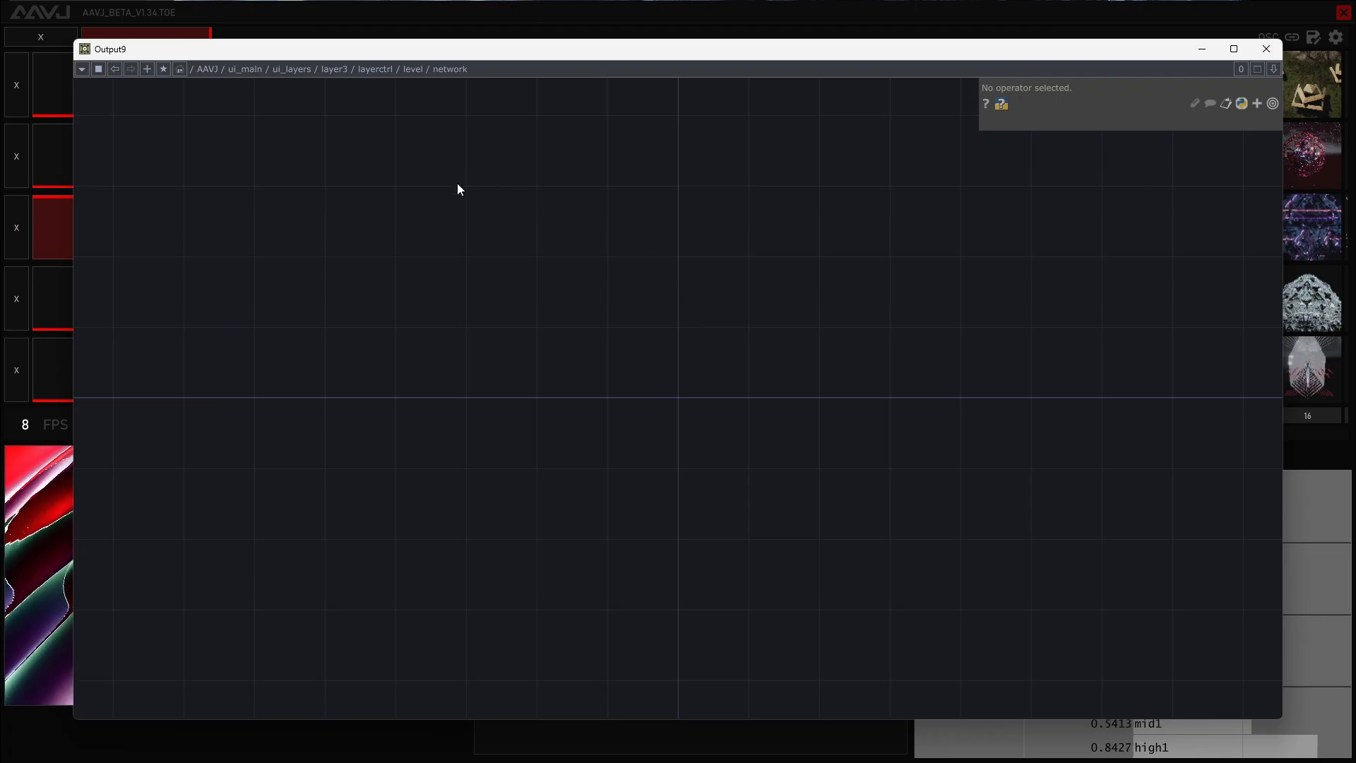
left_click(1265, 49)
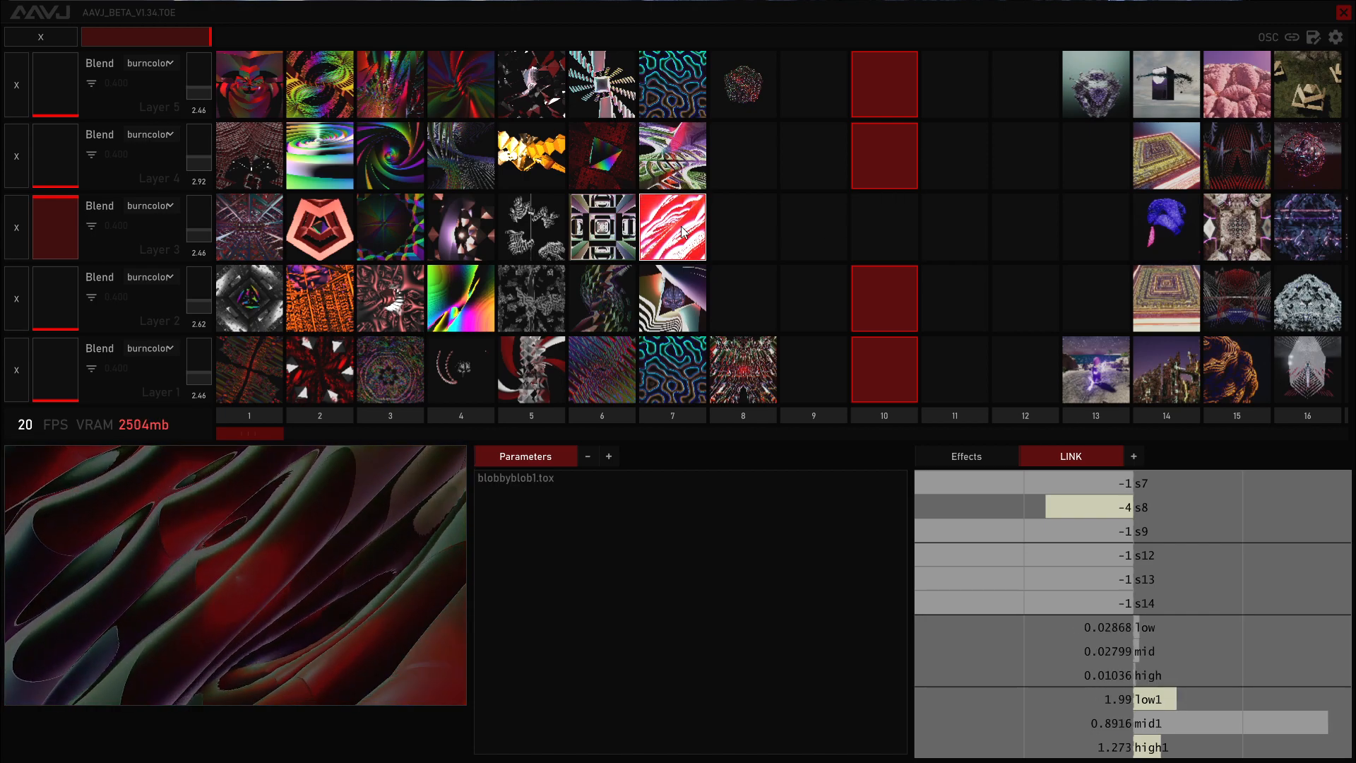
key("F9")
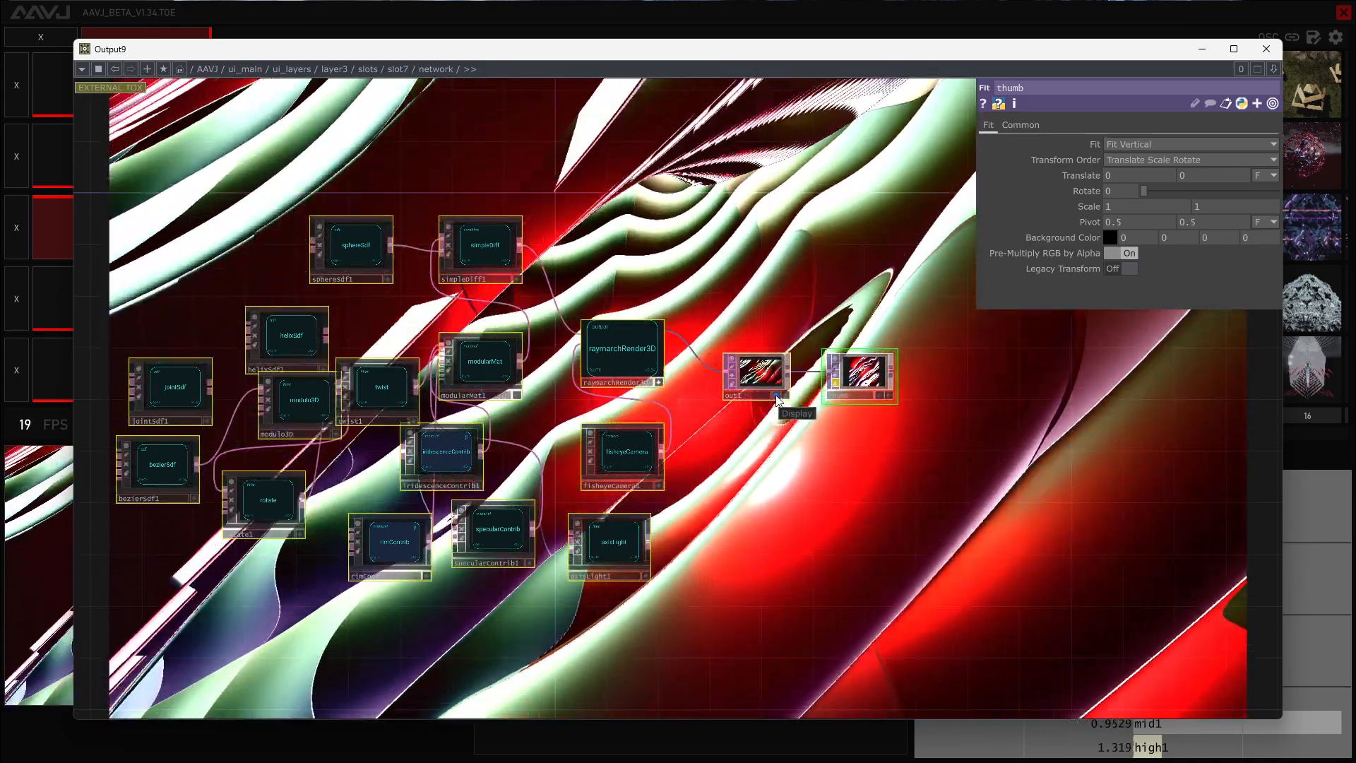
left_click(779, 394)
key("h")
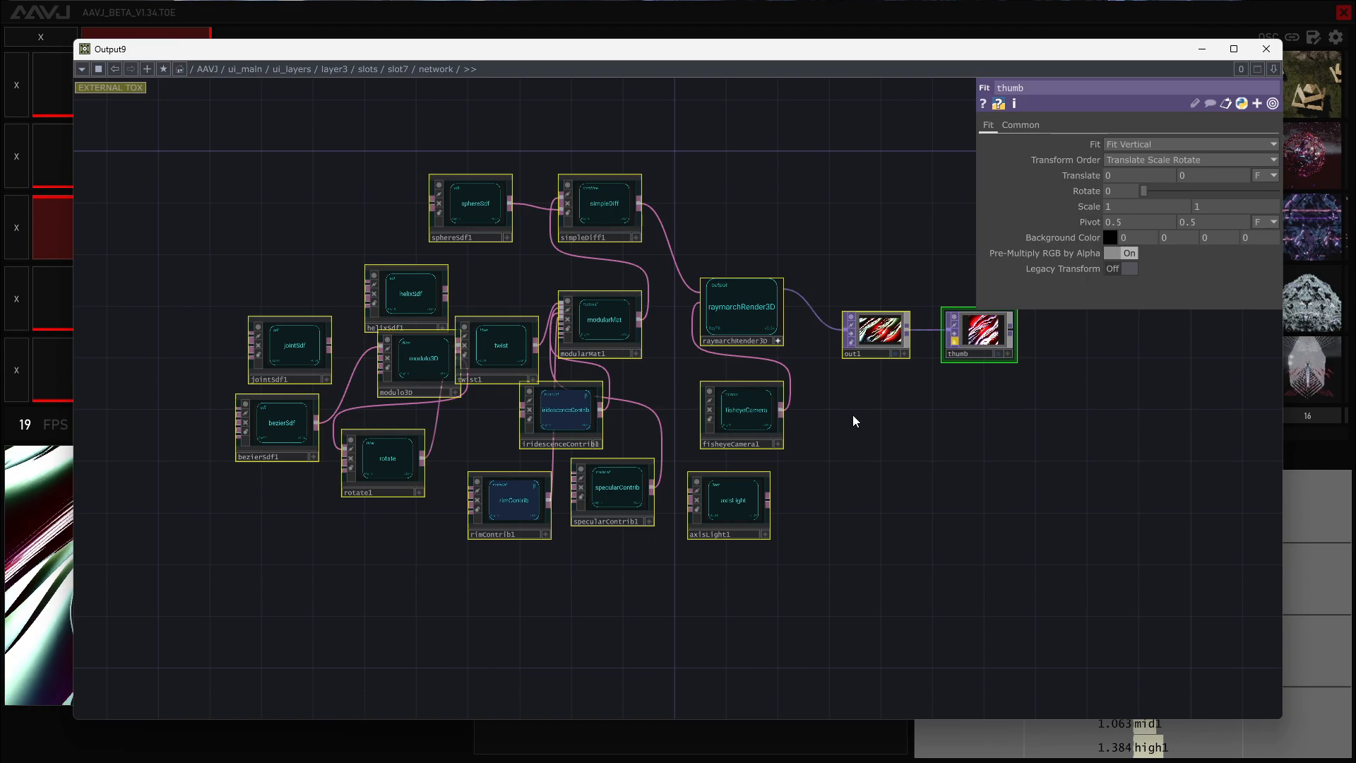
scroll(844, 414, "up", 3)
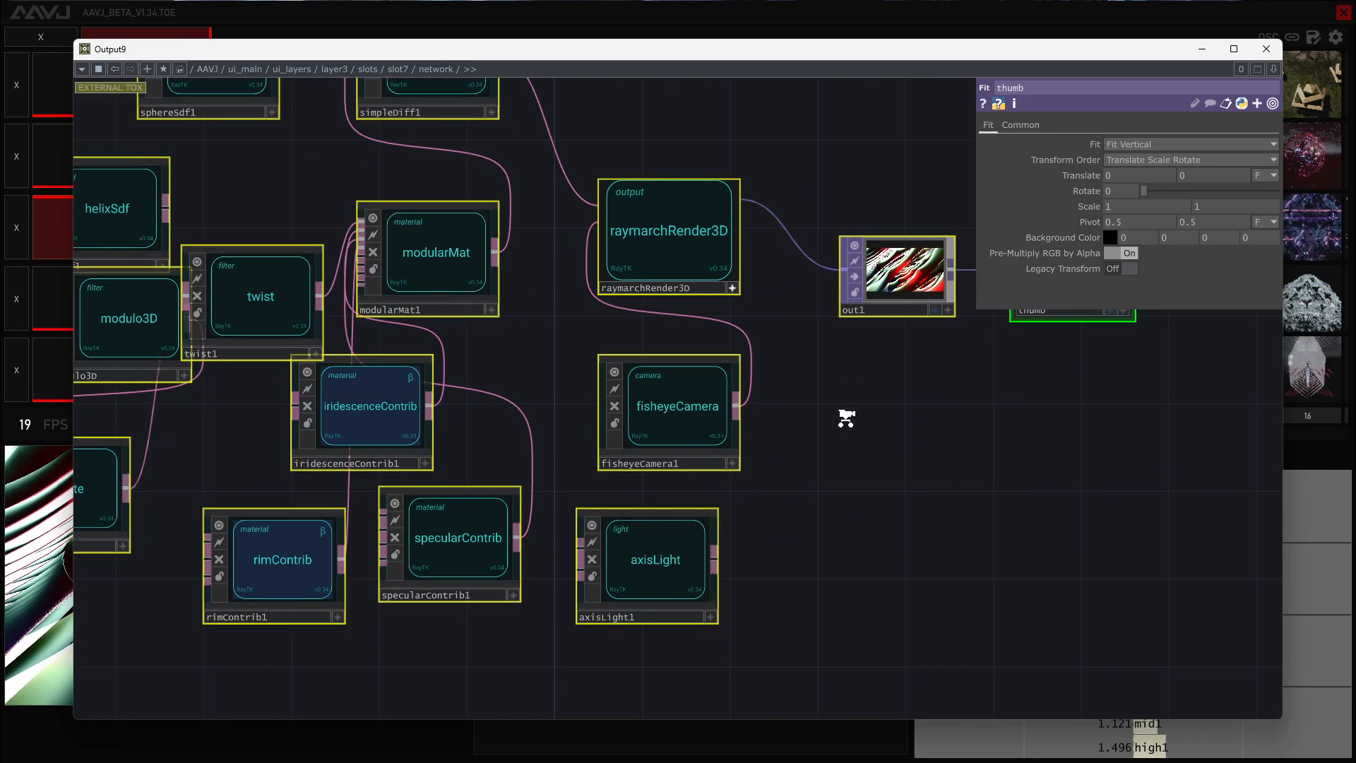
left_click_drag(814, 445, 1050, 472)
key("h")
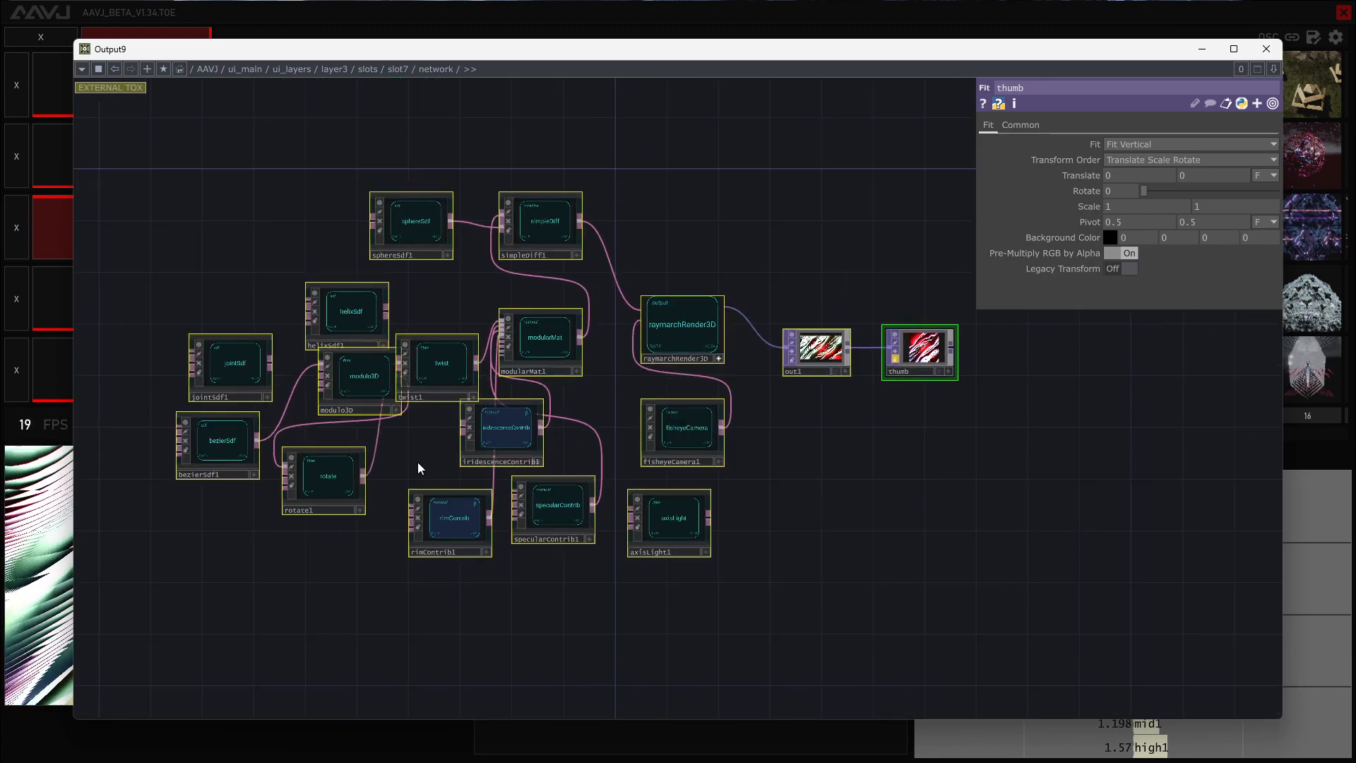
Select the twist1 operator, narrow the network window to uncover the output preview, and set the twist Amount to 0.155
left_click_drag(449, 422, 487, 359)
left_click(487, 302)
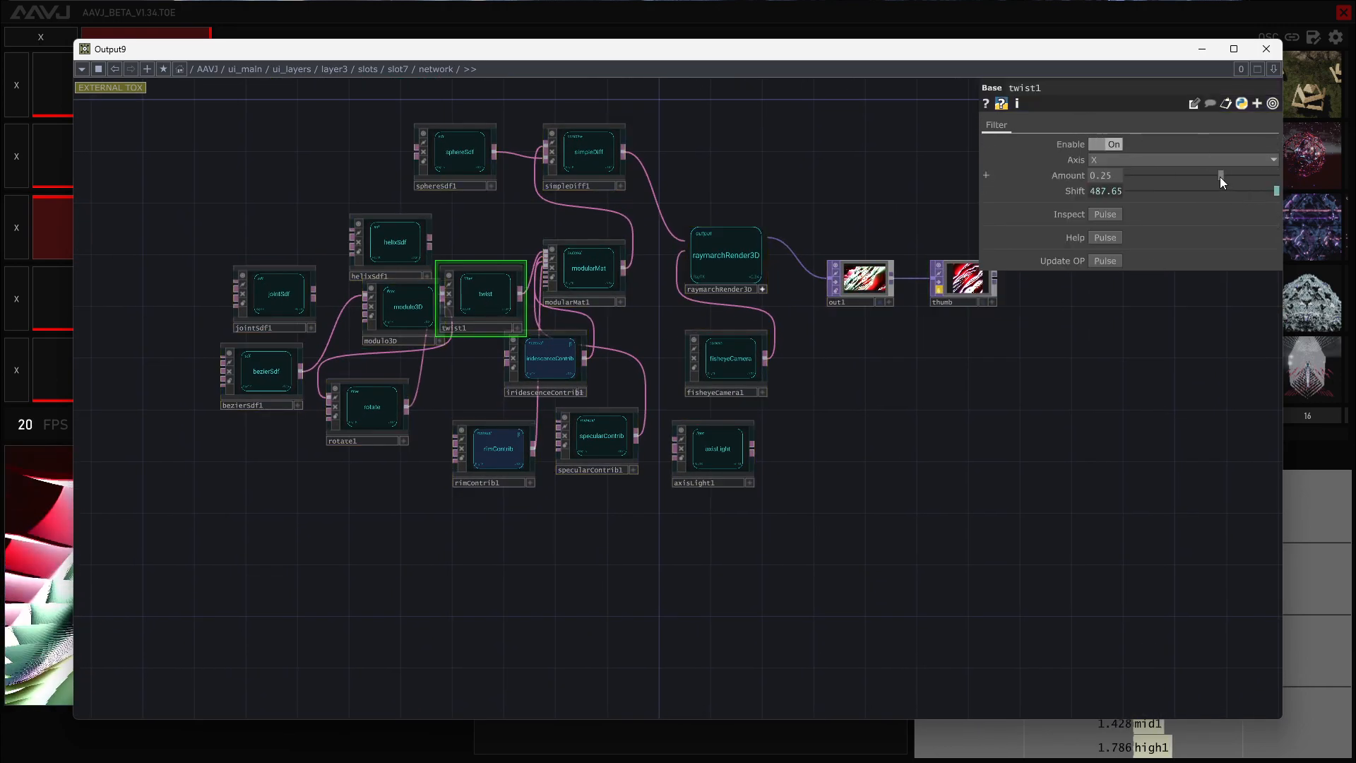
left_click_drag(75, 279, 622, 279)
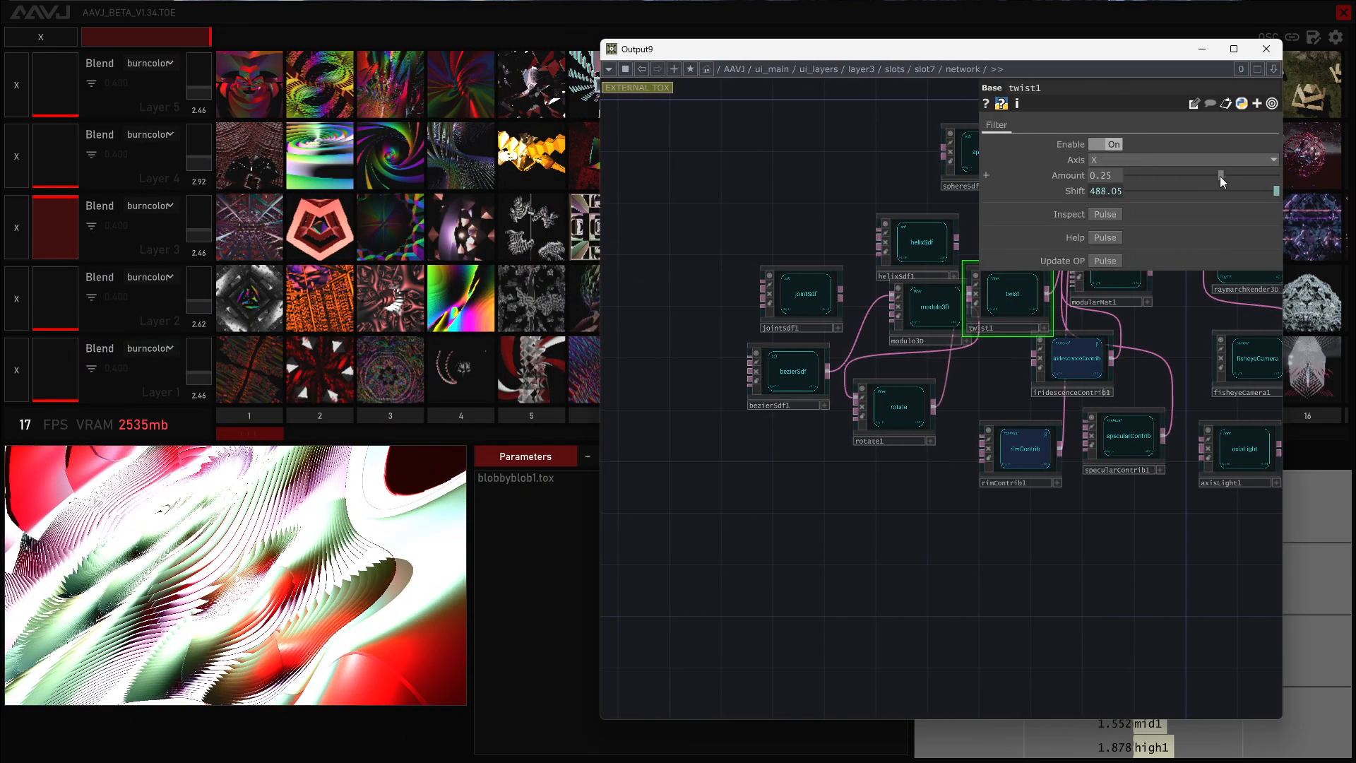
mouse_move(1220, 175)
left_mouse_down()
mouse_move(1141, 190)
mouse_move(1228, 185)
mouse_move(1215, 185)
left_mouse_up()
Create a connected chain of Constant, Filter, Math and Null CHOPs in the empty area below the existing operators
left_click_drag(1101, 568, 845, 434)
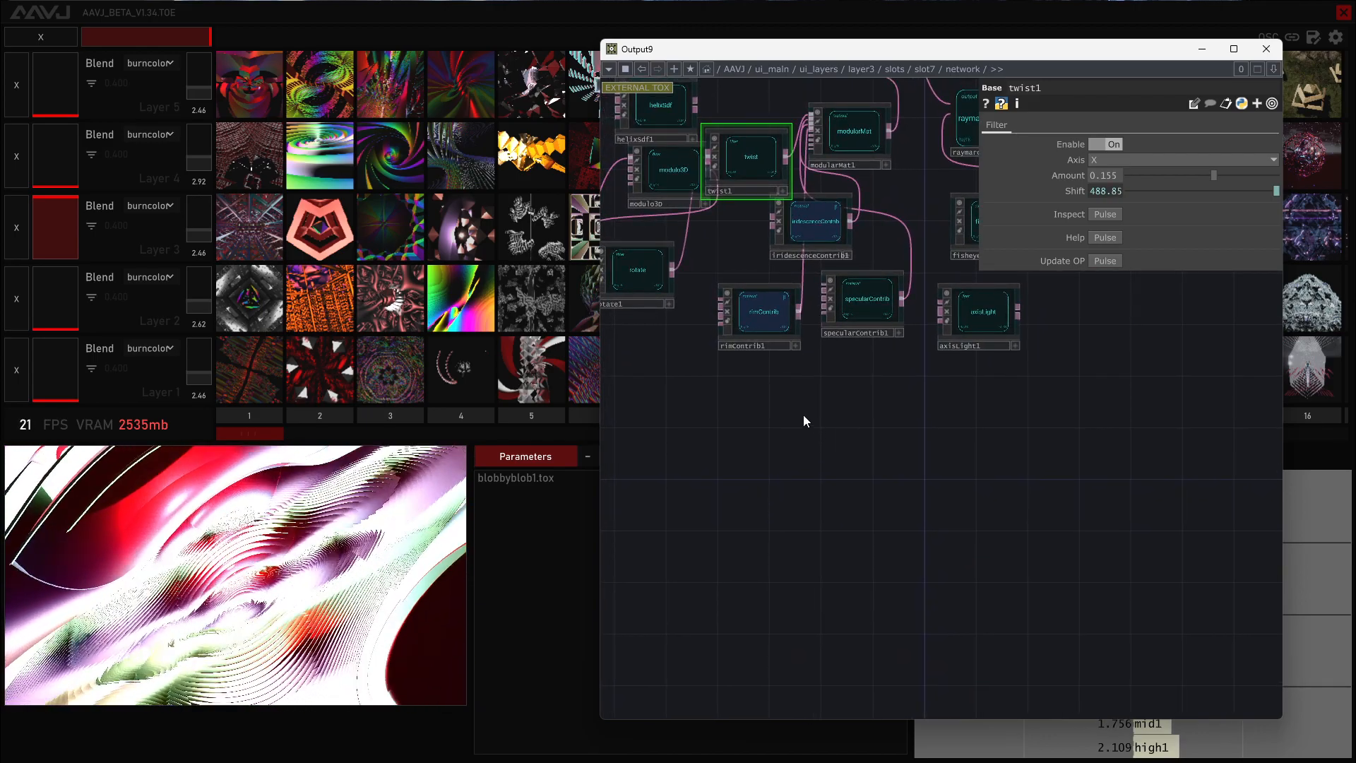
key("Tab")
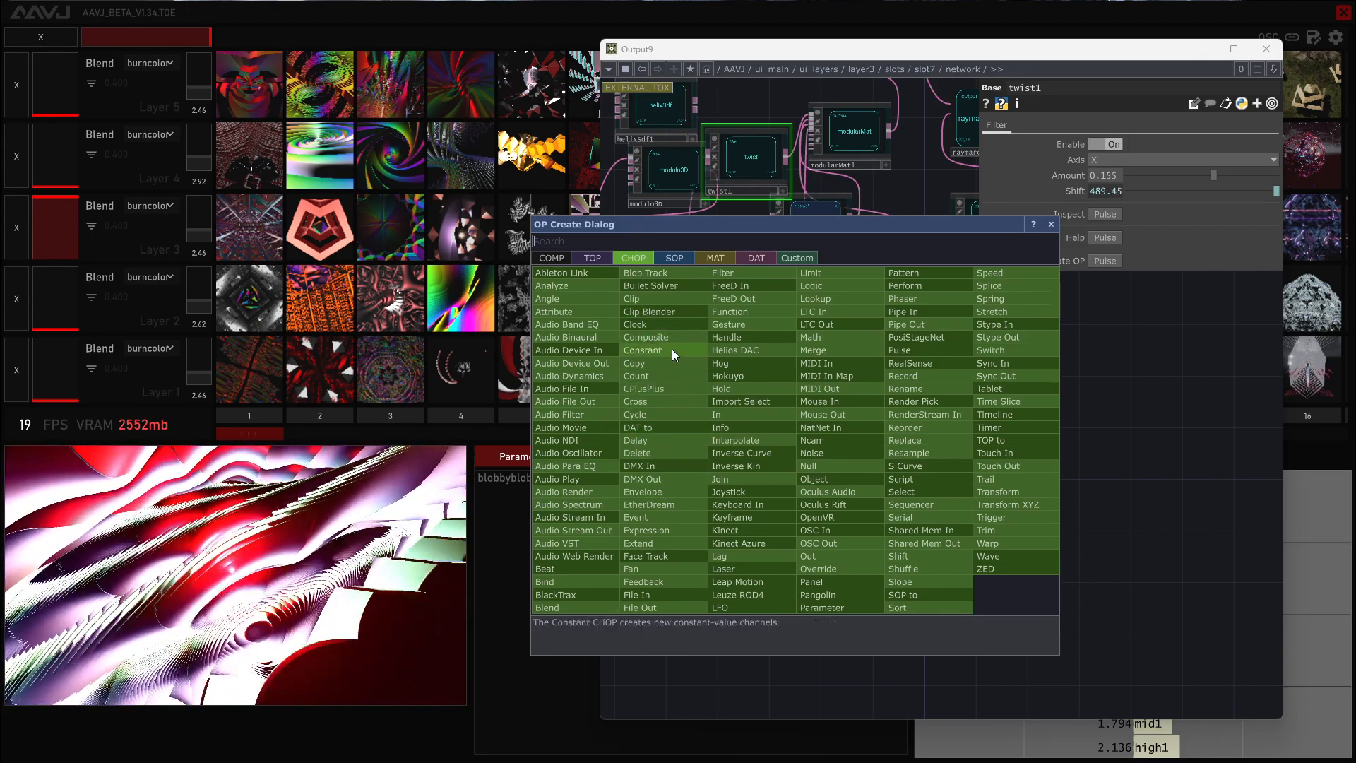
left_click(672, 349)
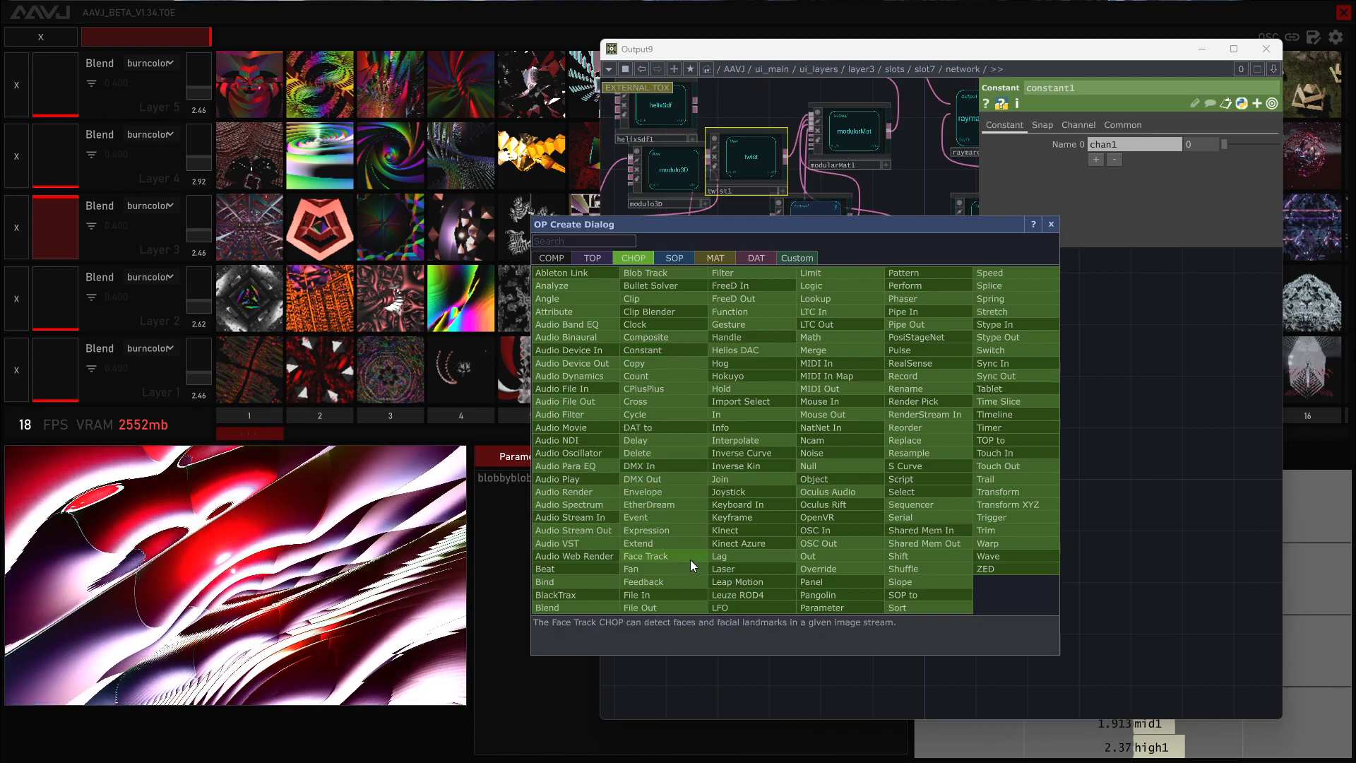
left_click(743, 276)
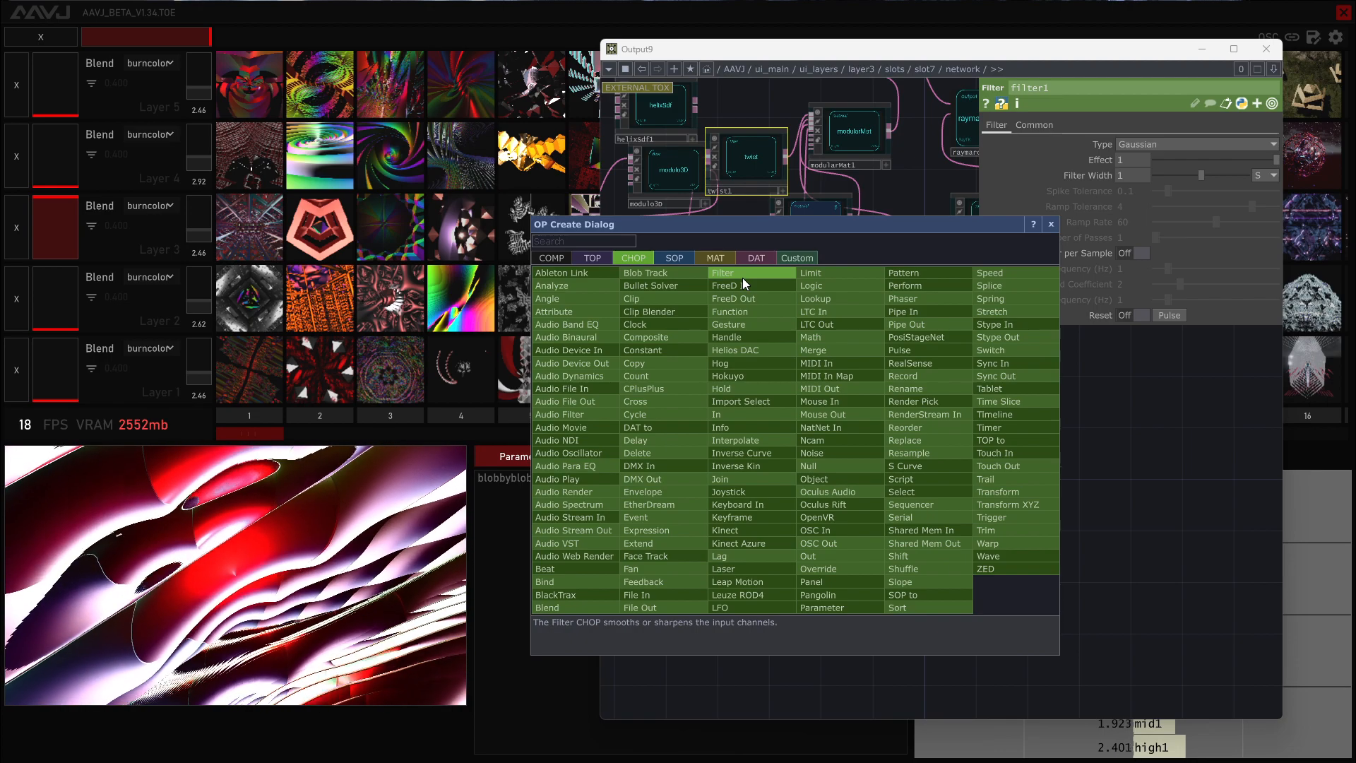
left_click(834, 337)
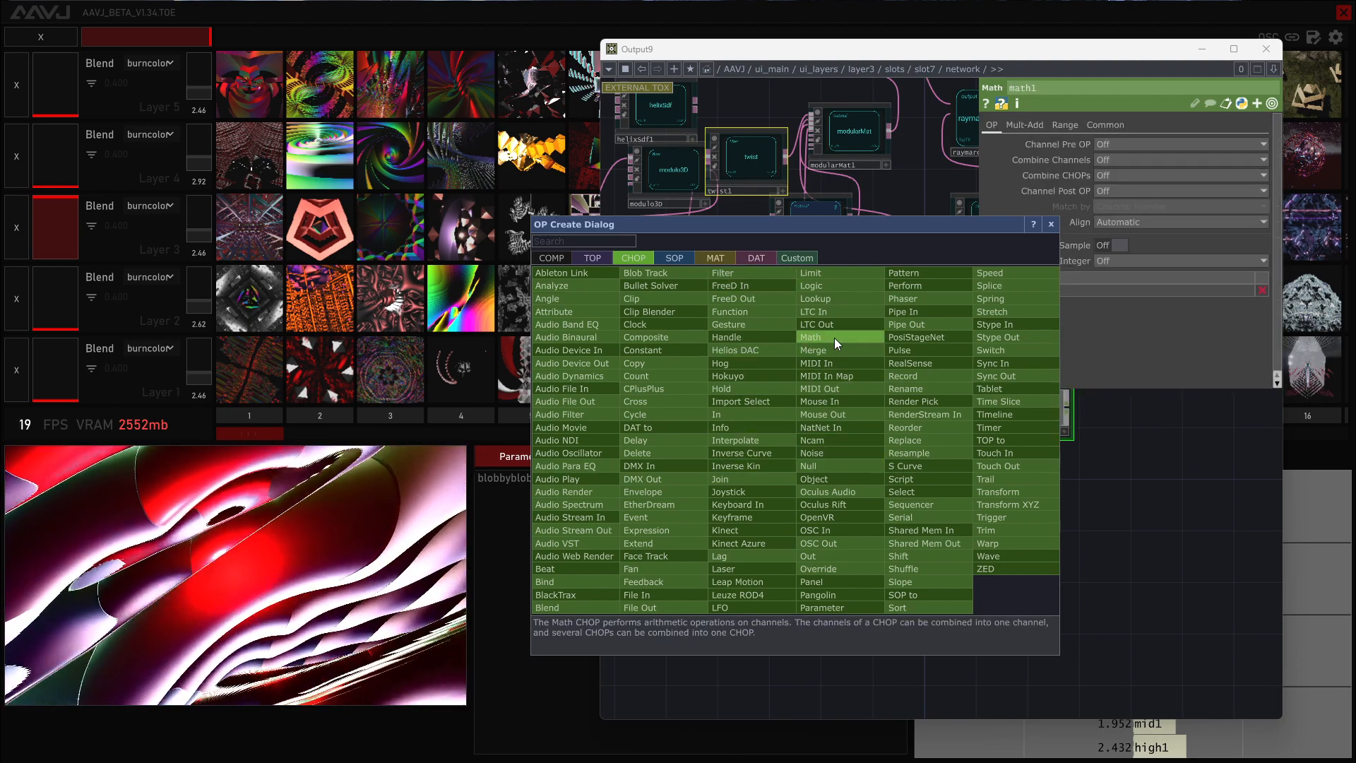
left_click(842, 465)
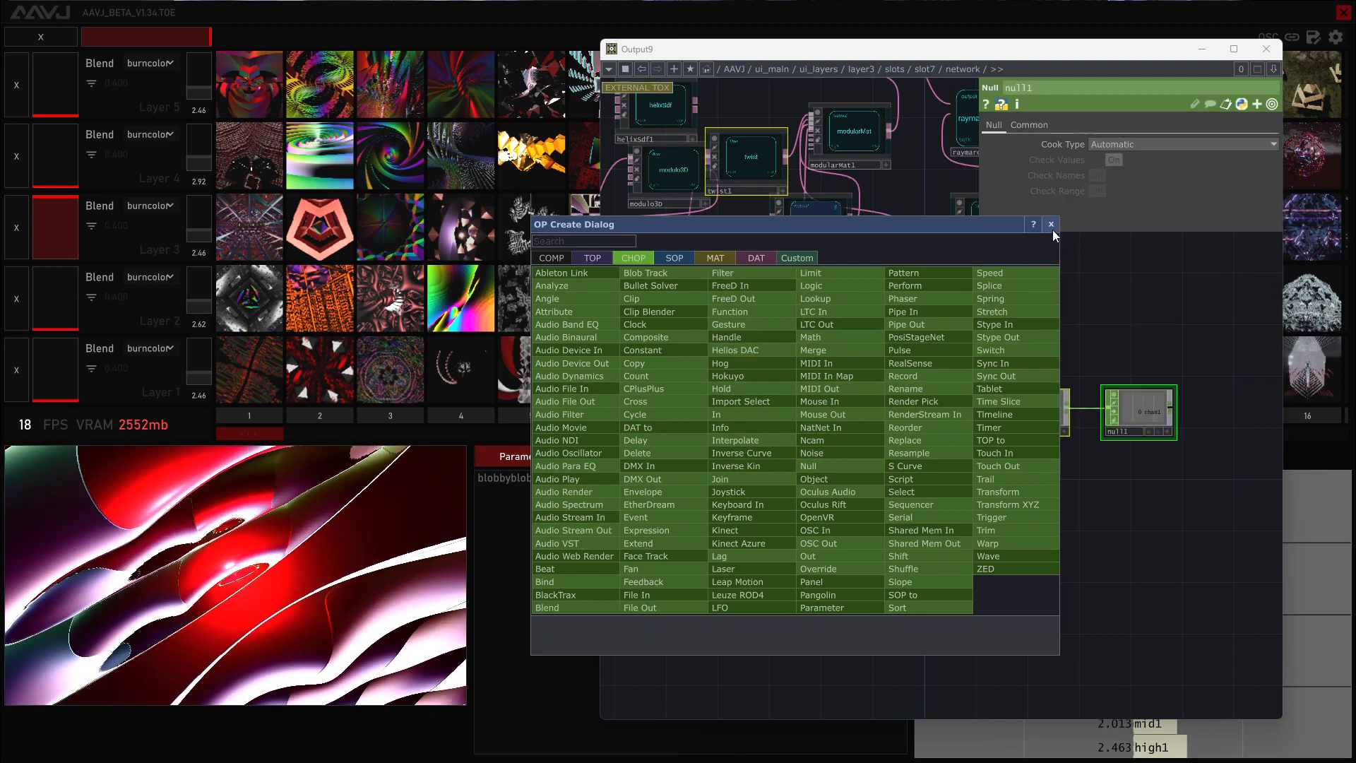
left_click(1052, 225)
Copy the whole Constant-Filter-Math-Null chain and paste three duplicates below it
left_click_drag(917, 493, 886, 490)
right_click_drag(800, 464, 1084, 378)
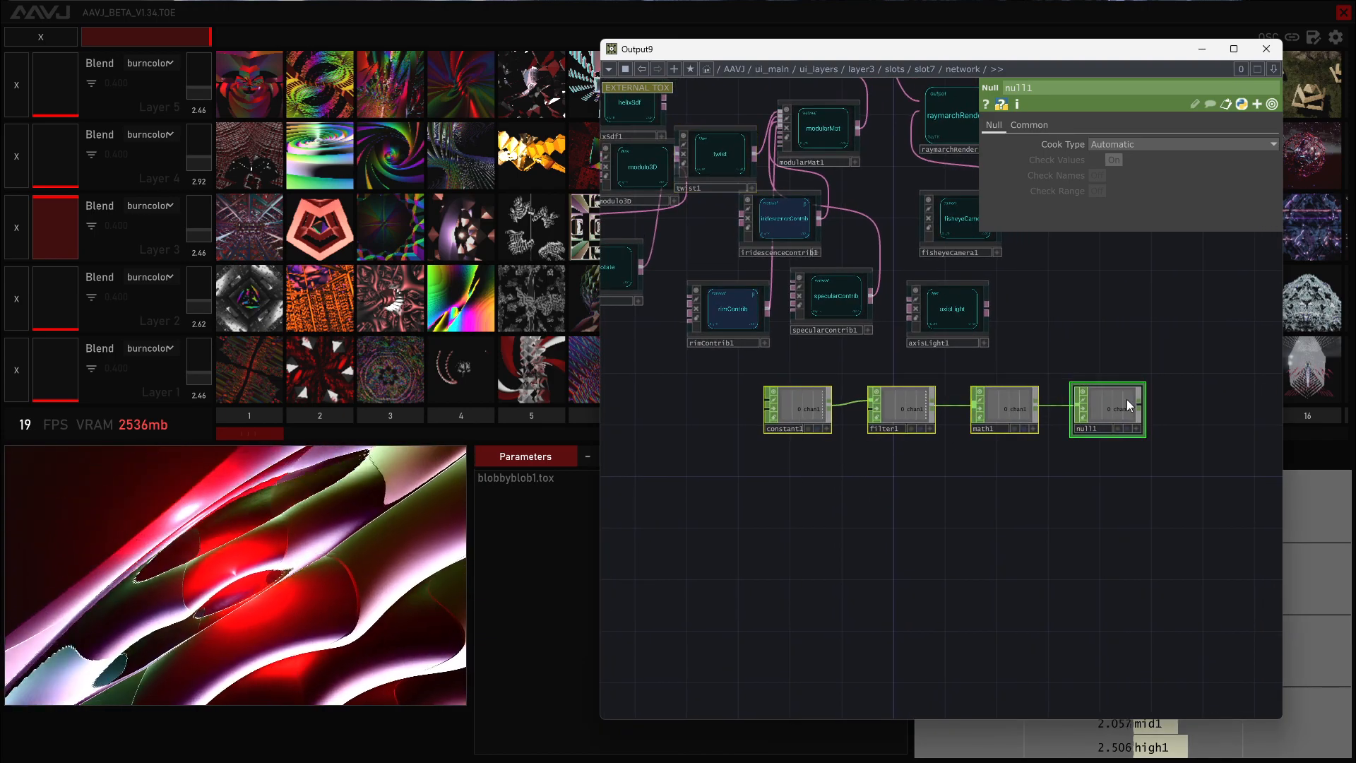
key("ctrl+v")
key("ctrl+v")
key("ctrl+v")
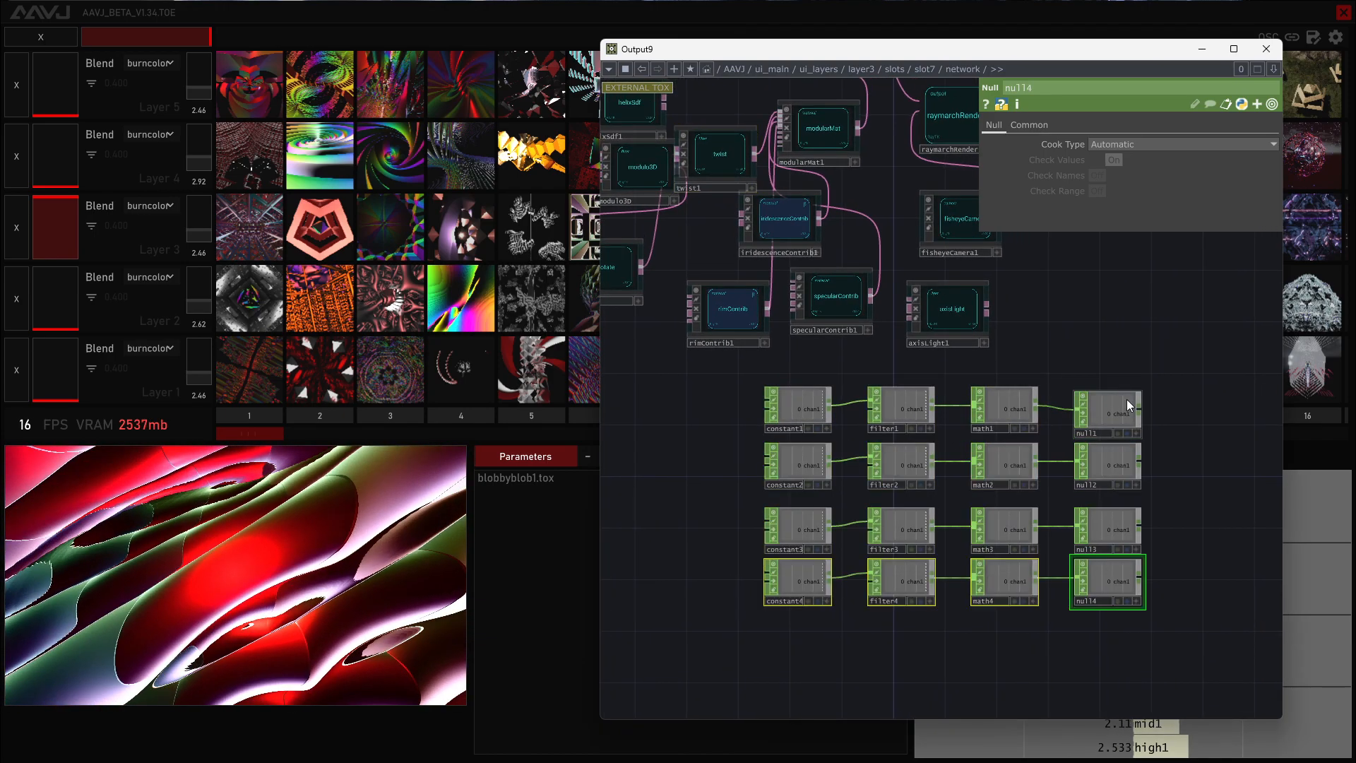
Rename the first chain's Null to twist and the second chain's Null to twistoffset
left_click(1103, 431)
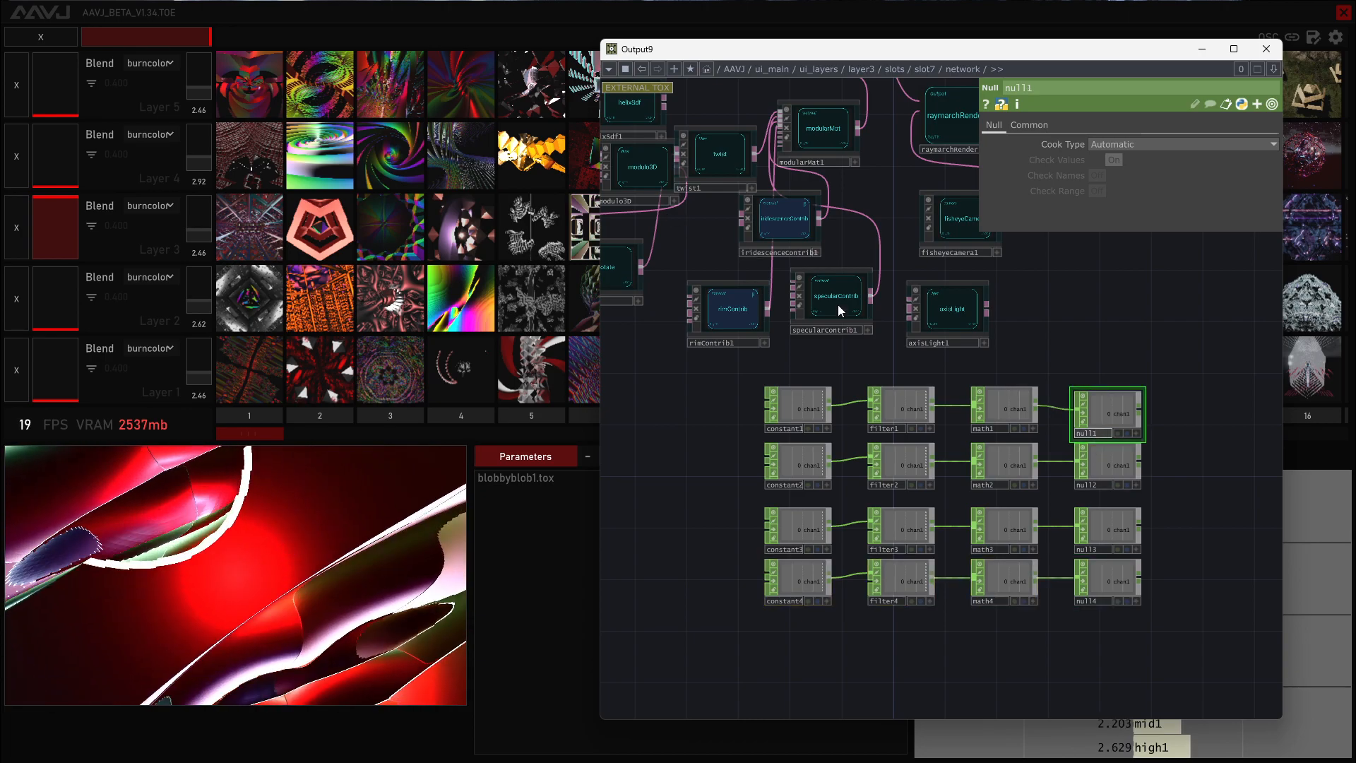
key("BackSpace")
key("BackSpace")
type("twist")
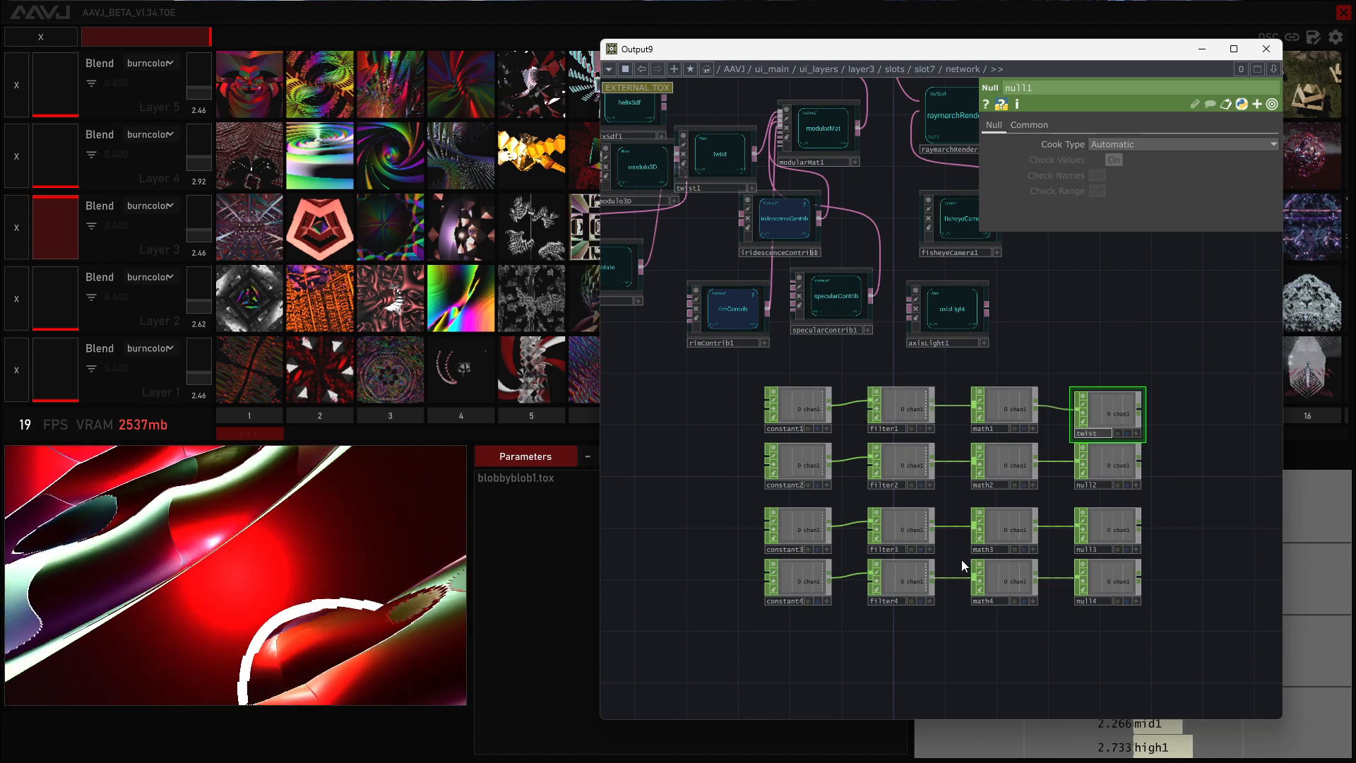
left_click(1098, 484)
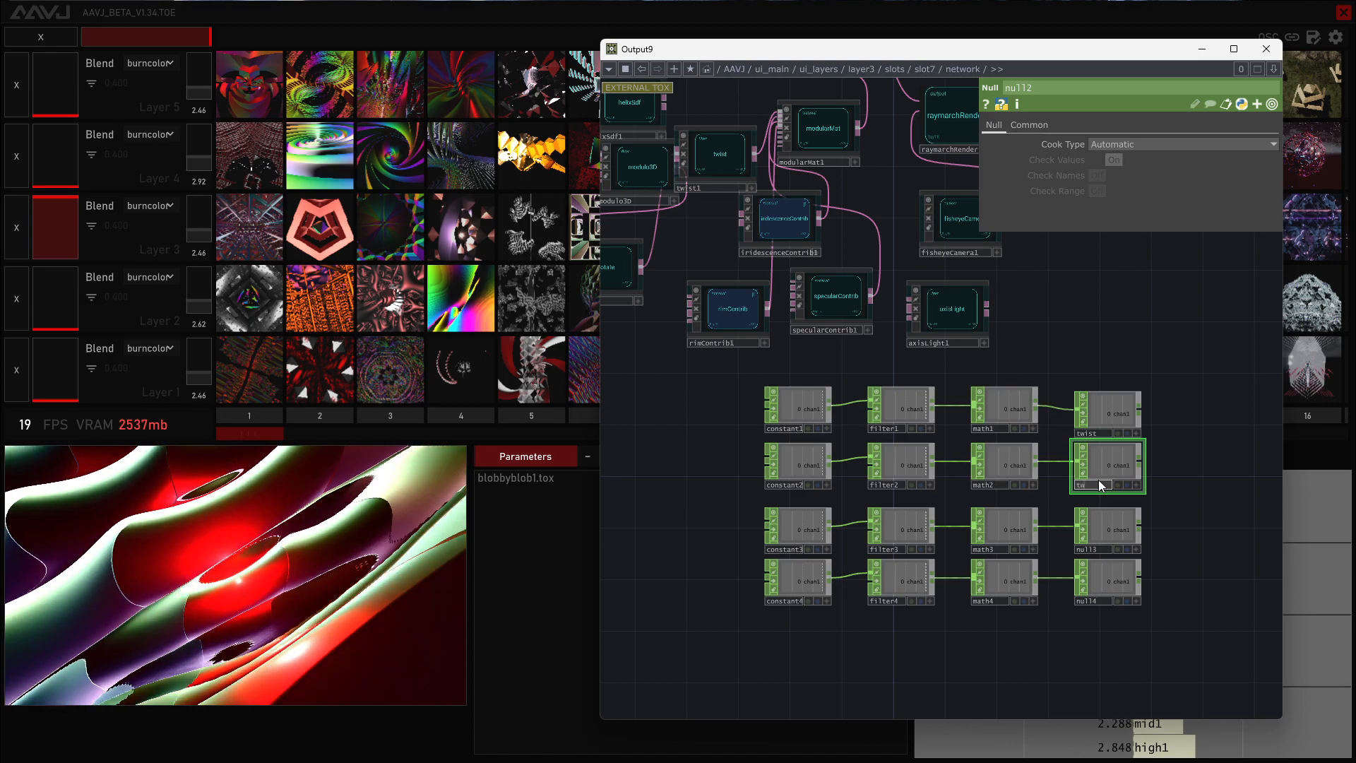
type("stoffset")
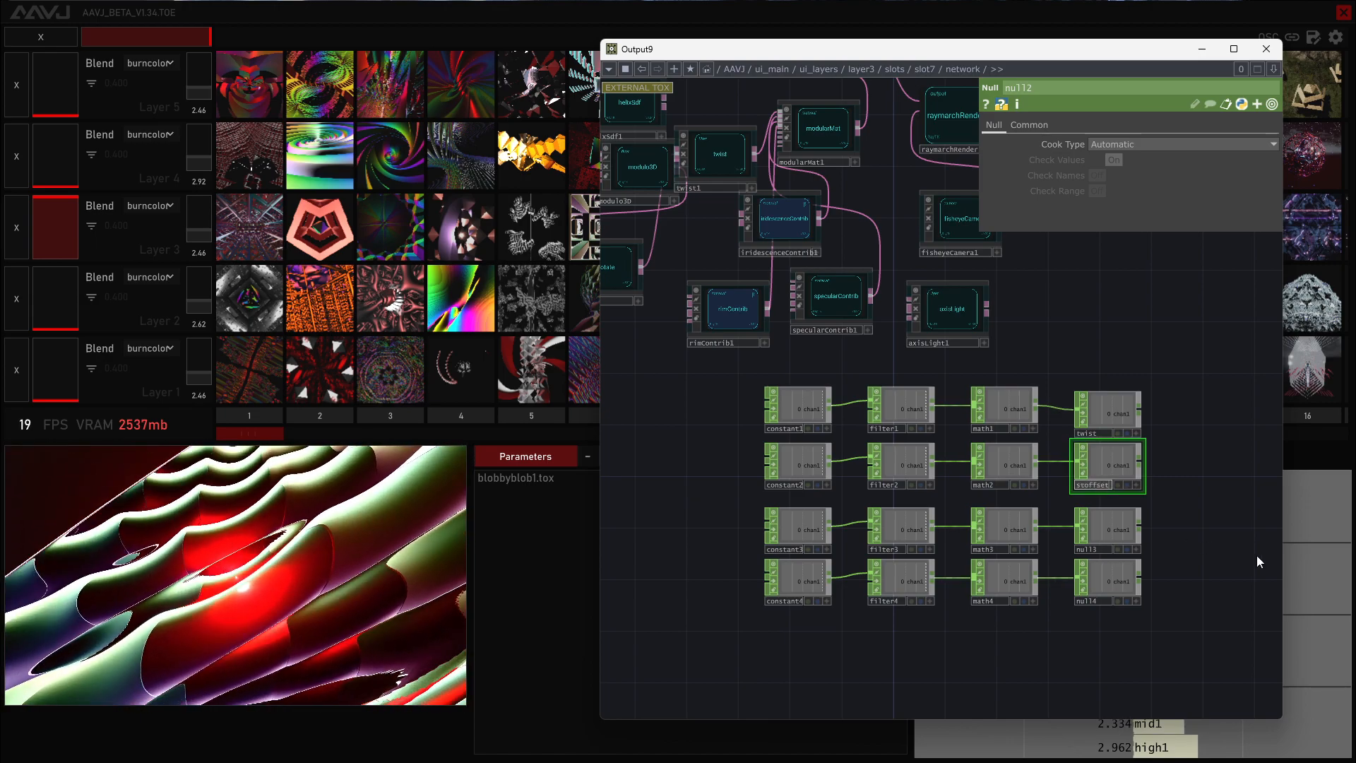
key("Return")
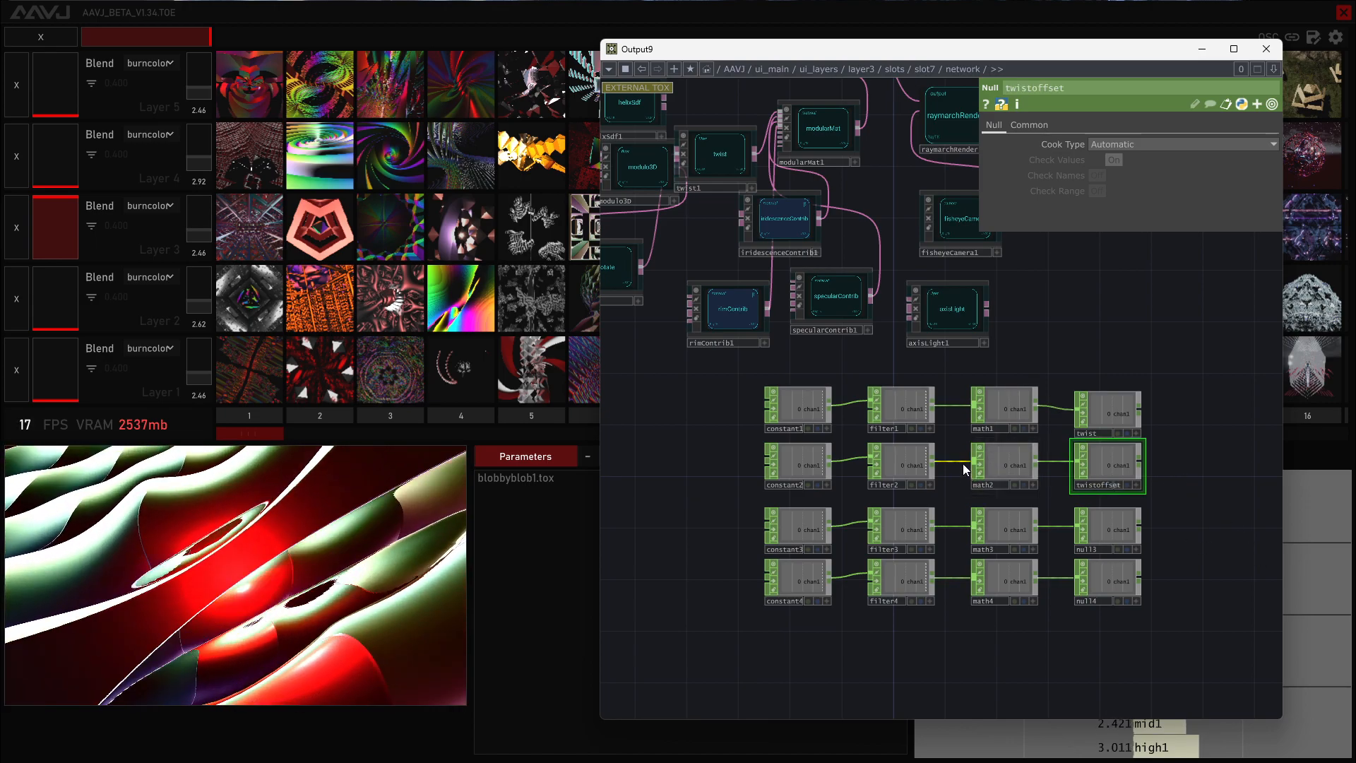
right_click(963, 462)
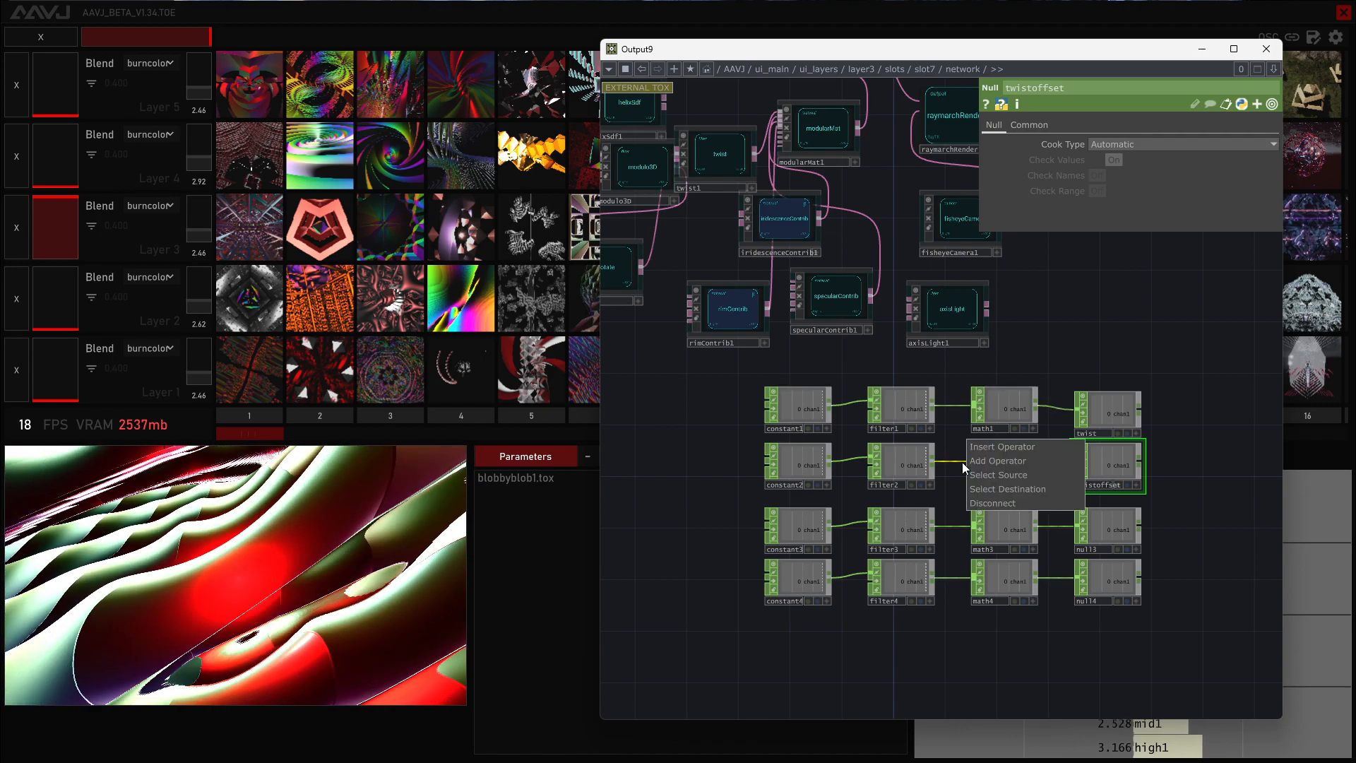
left_click(986, 460)
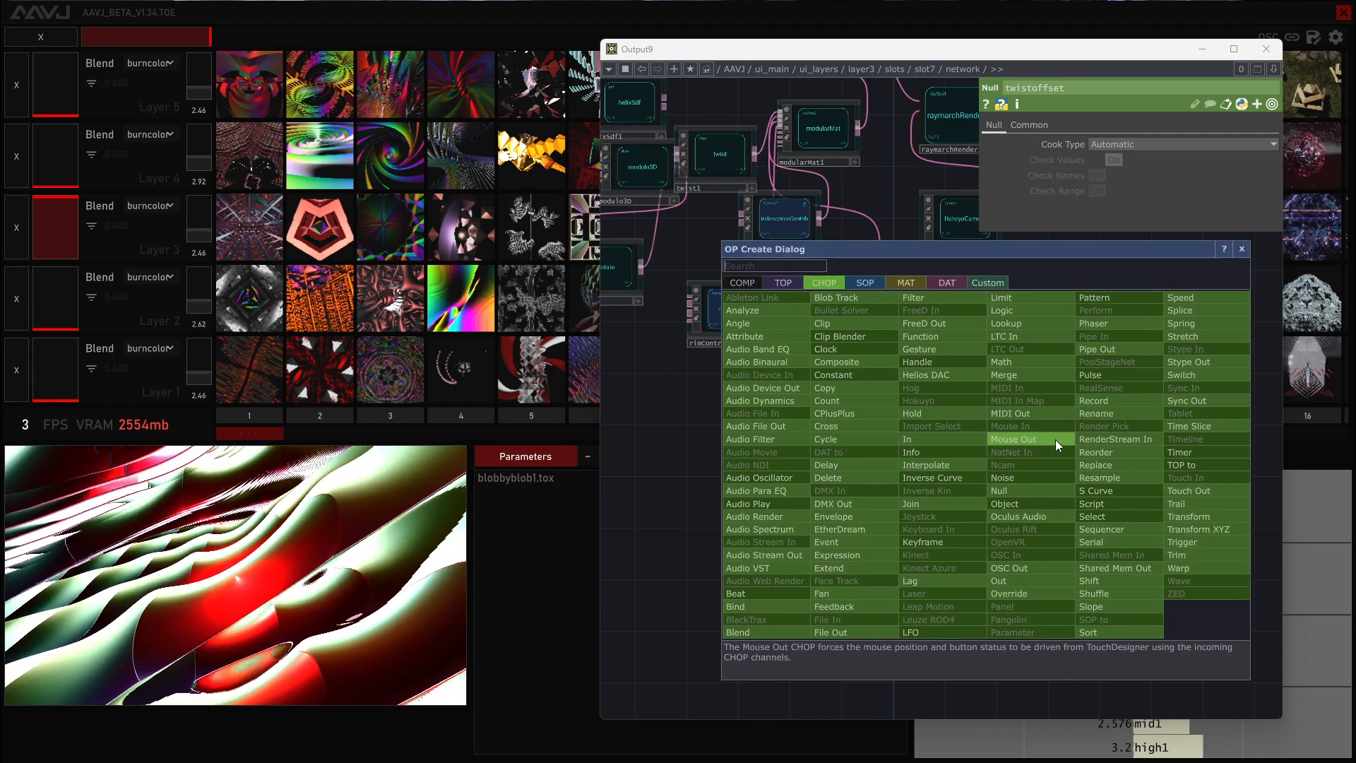
key("Escape")
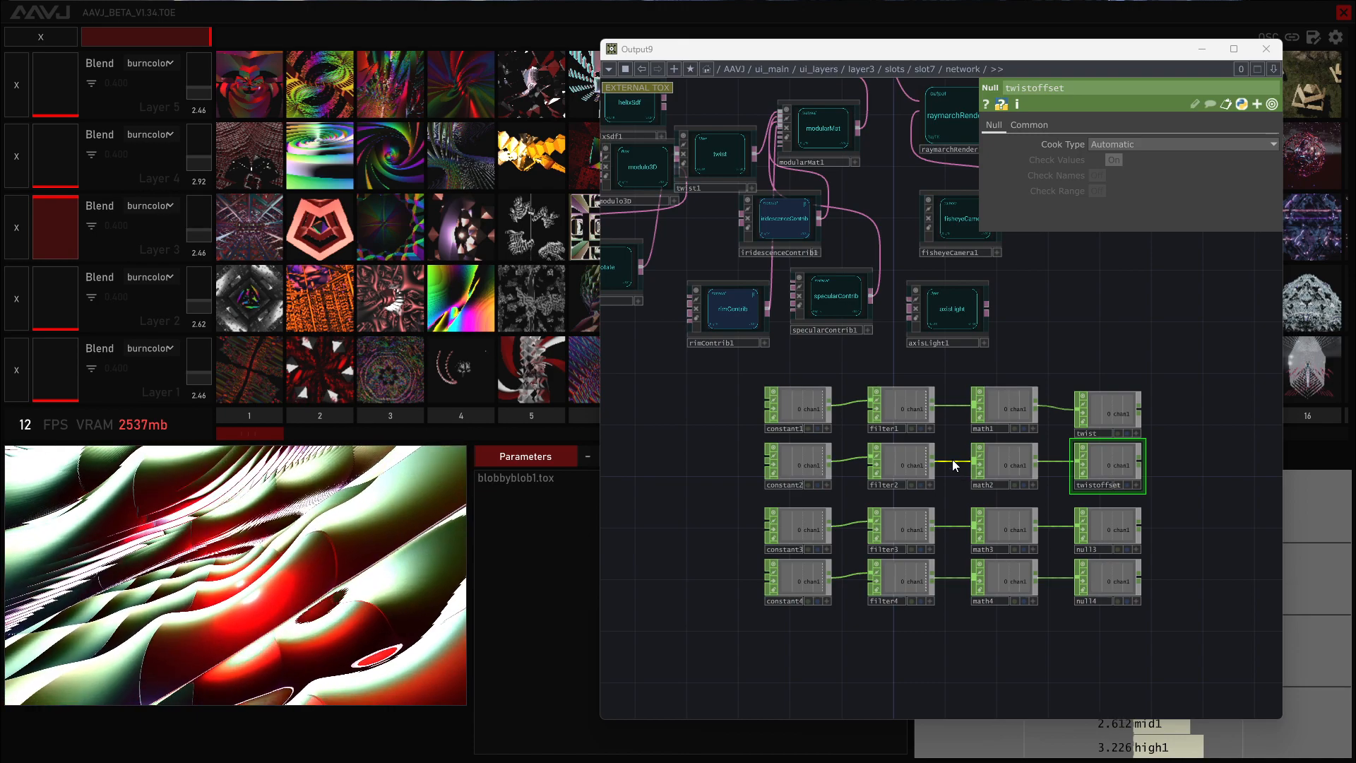
Insert a Speed CHOP on the connection between filter2 and math2 in the second chain
right_click(954, 458)
left_click(972, 445)
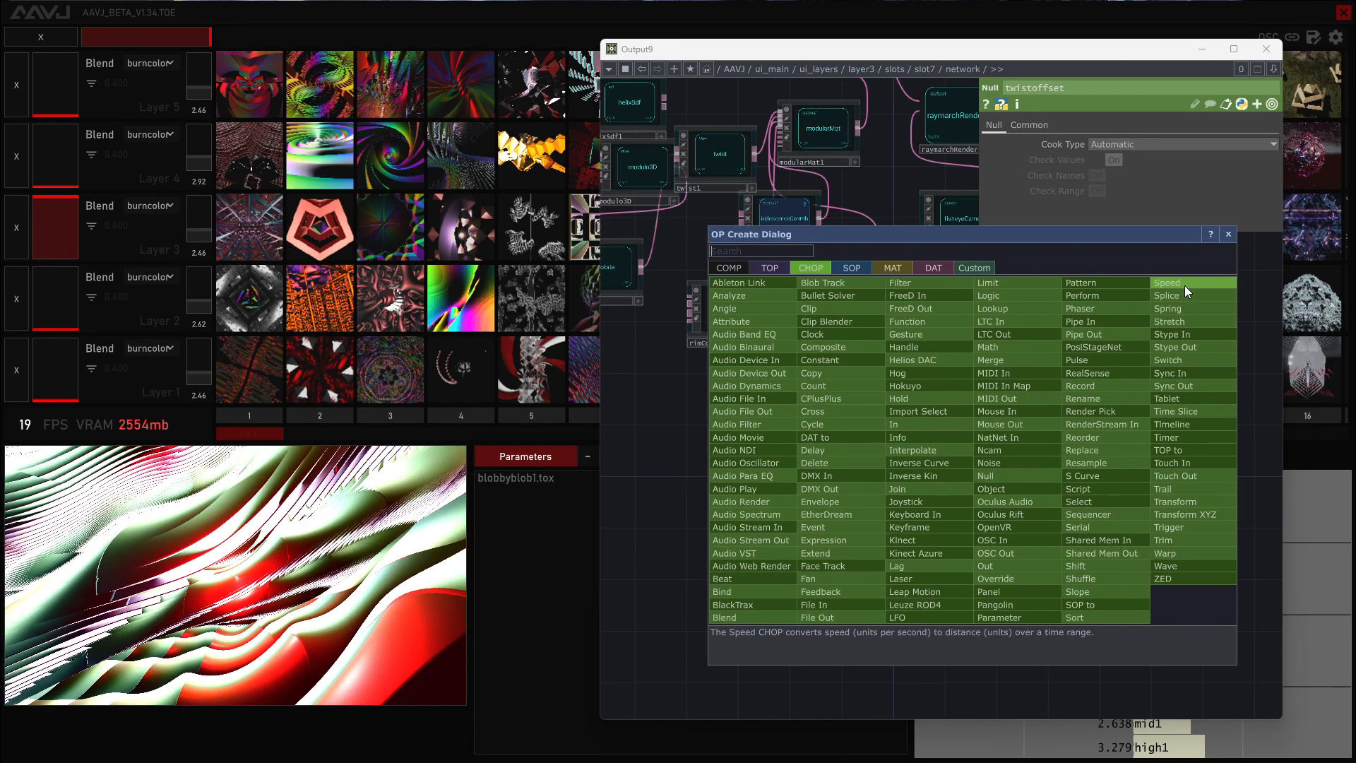
left_click(1185, 286)
left_click(957, 451)
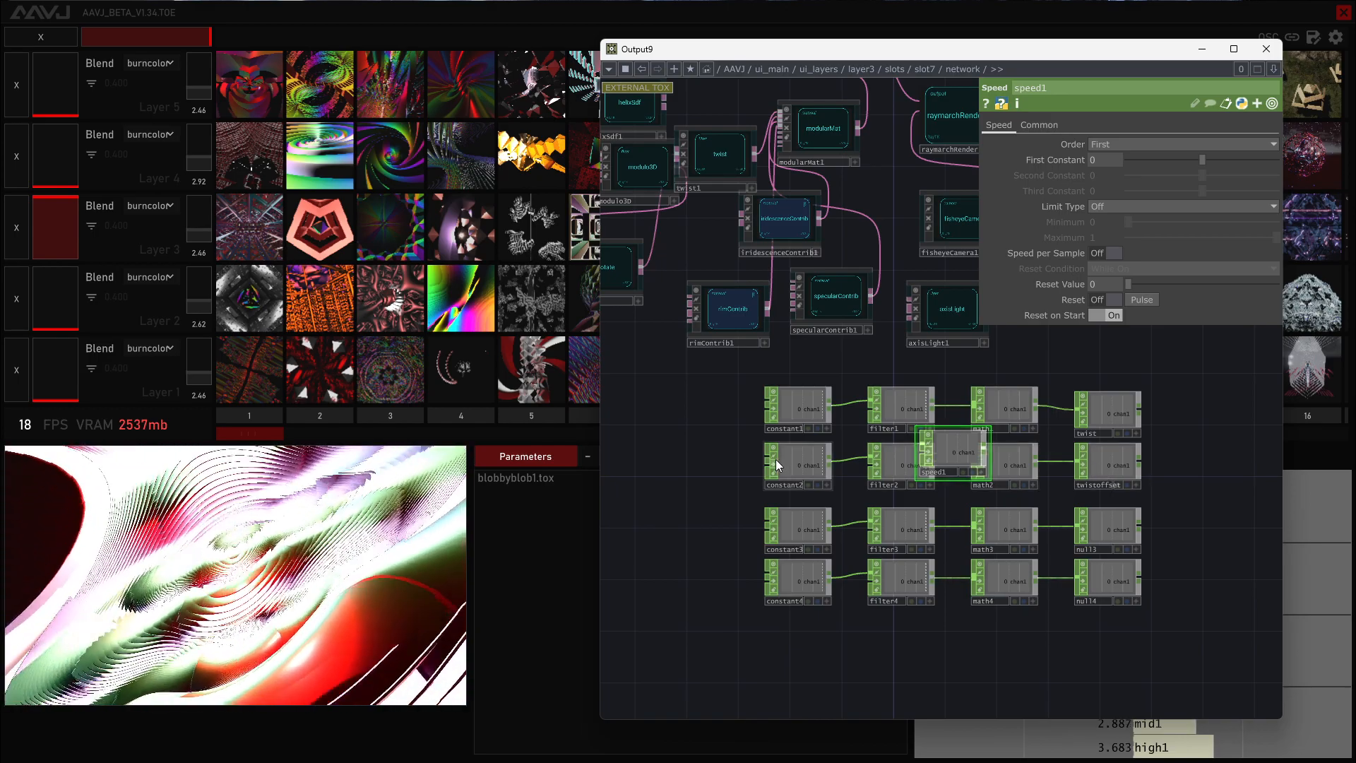
Make the viewers of the twist and twistoffset Nulls active
left_click_drag(741, 439, 783, 452)
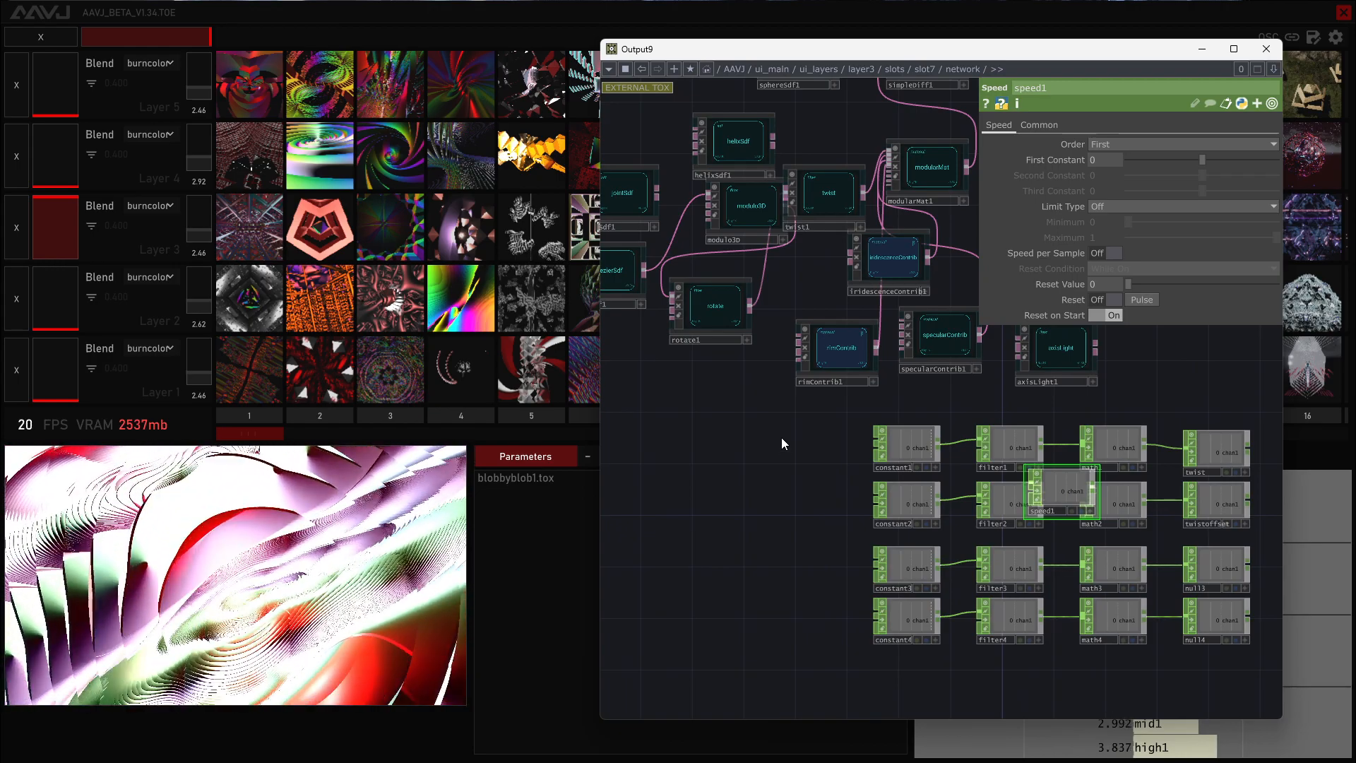
left_click(1245, 471)
left_click(1245, 523)
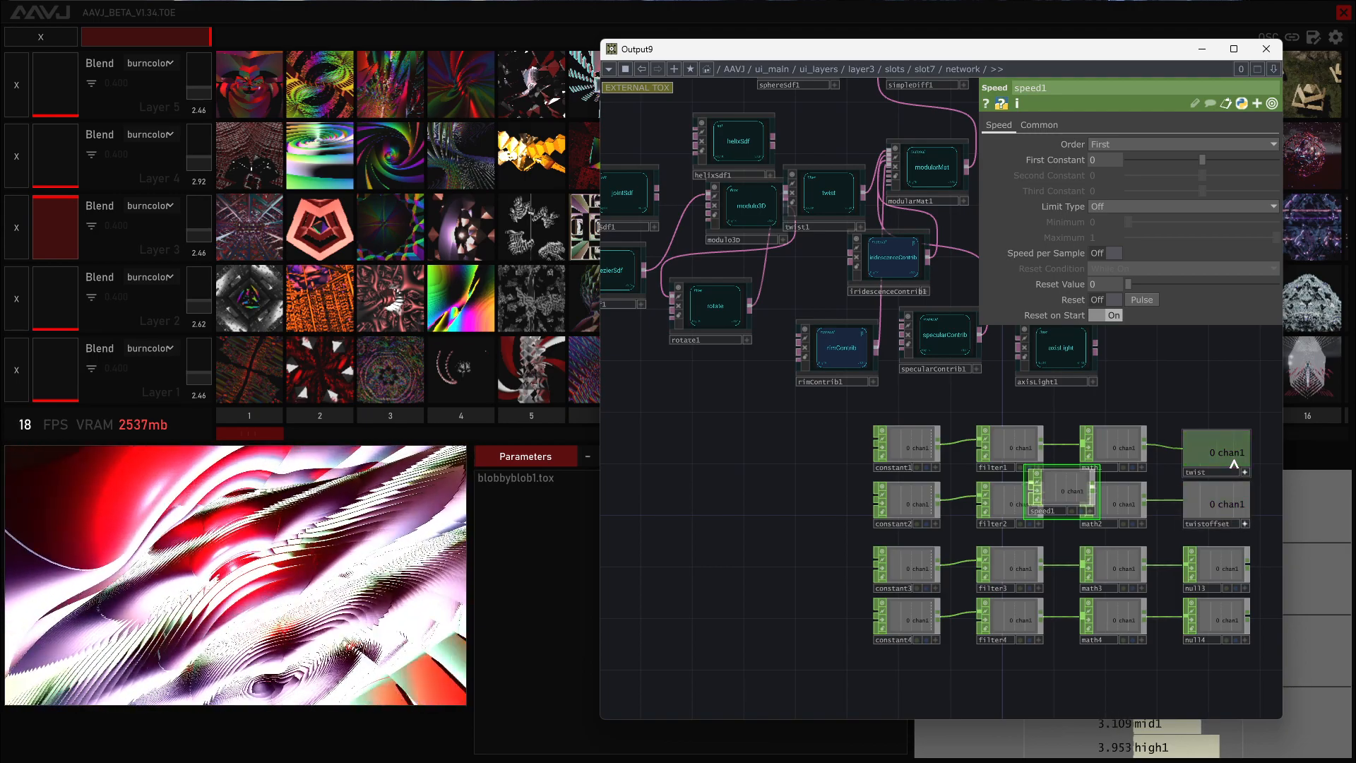
Link twist1's Amount to the twist channel and its Shift to the twistoffset channel as CHOP references
left_click(823, 186)
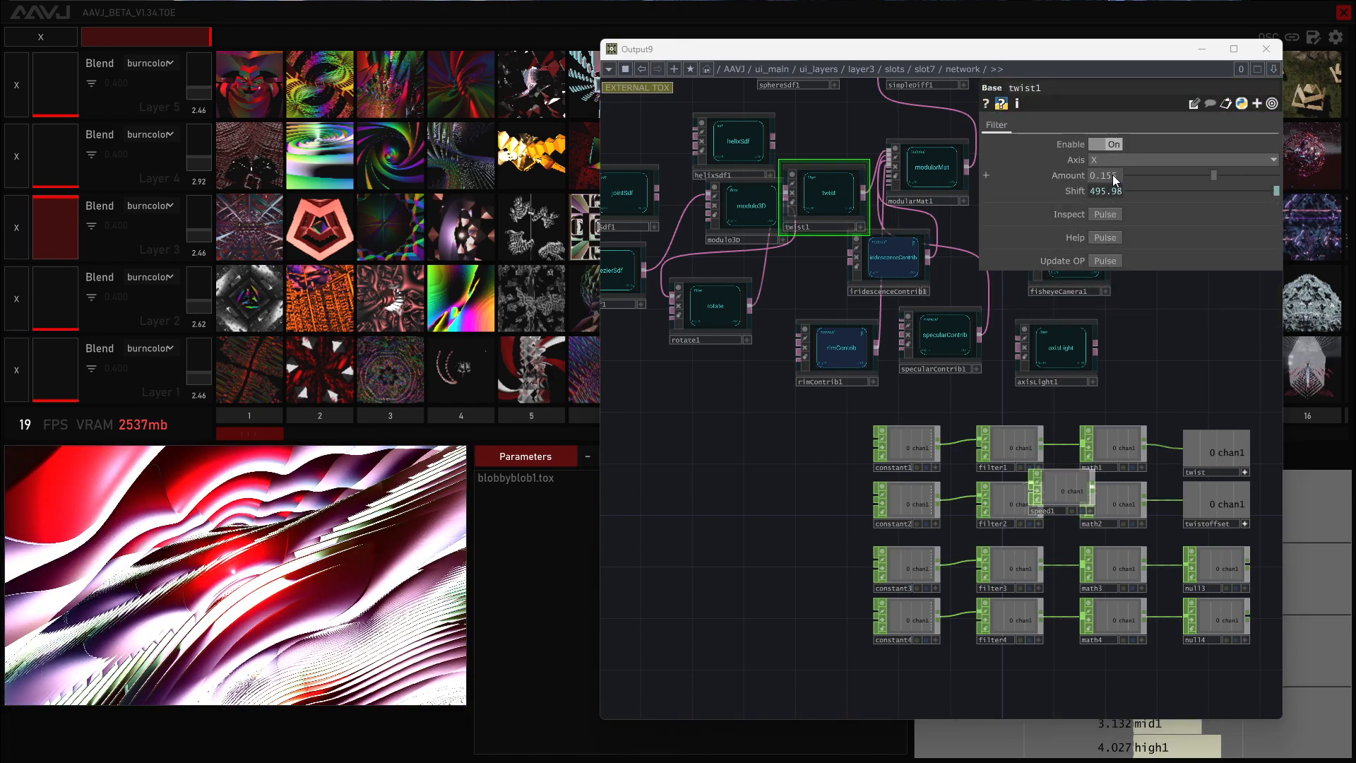
left_click_drag(1108, 173, 1108, 173)
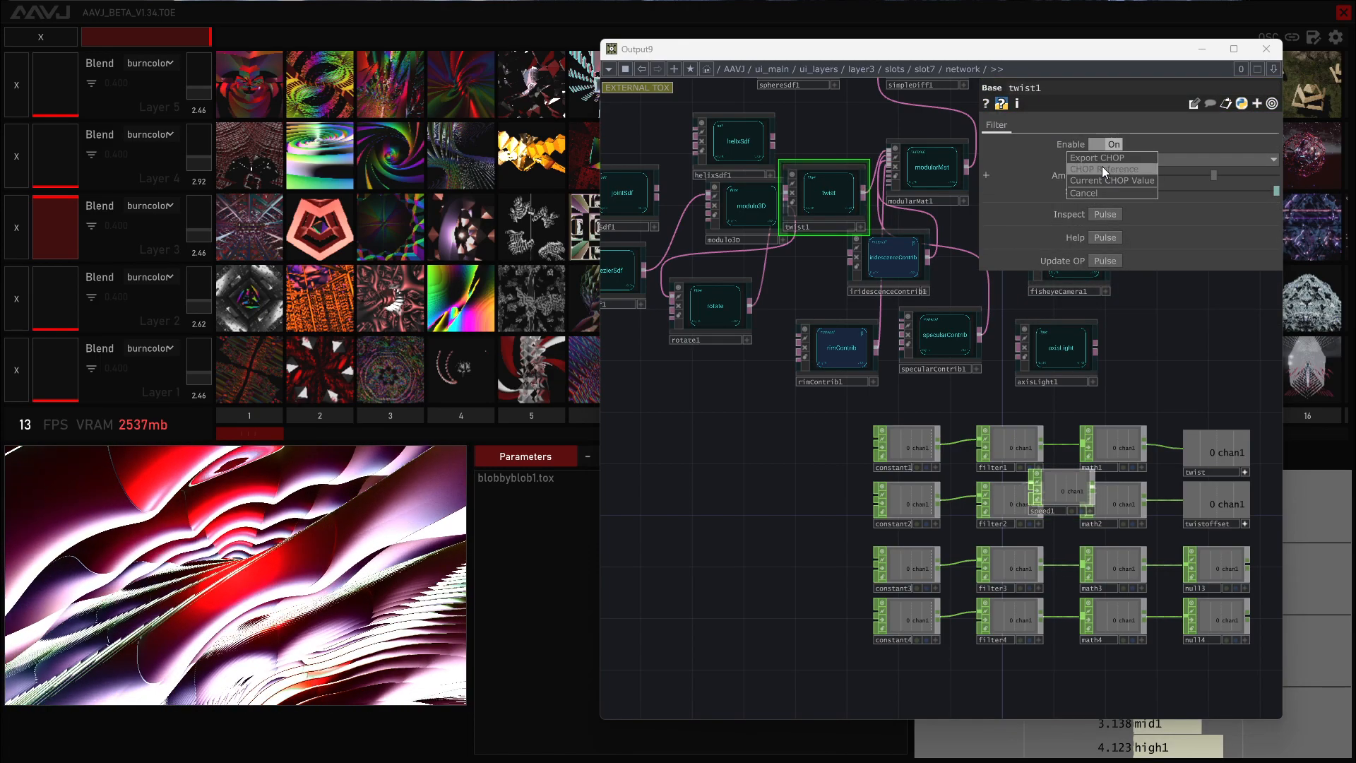
left_click(1102, 169)
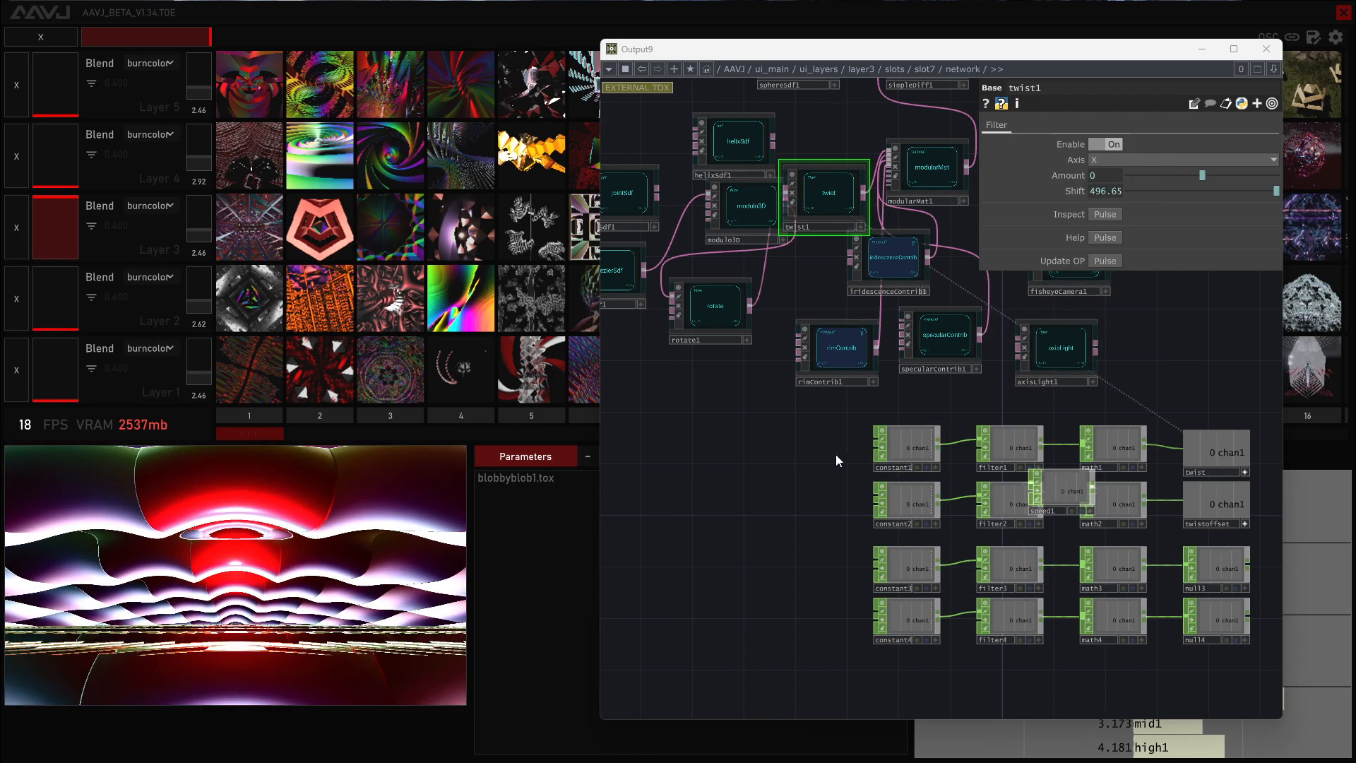
left_click_drag(1214, 513, 1107, 189)
left_click(1109, 185)
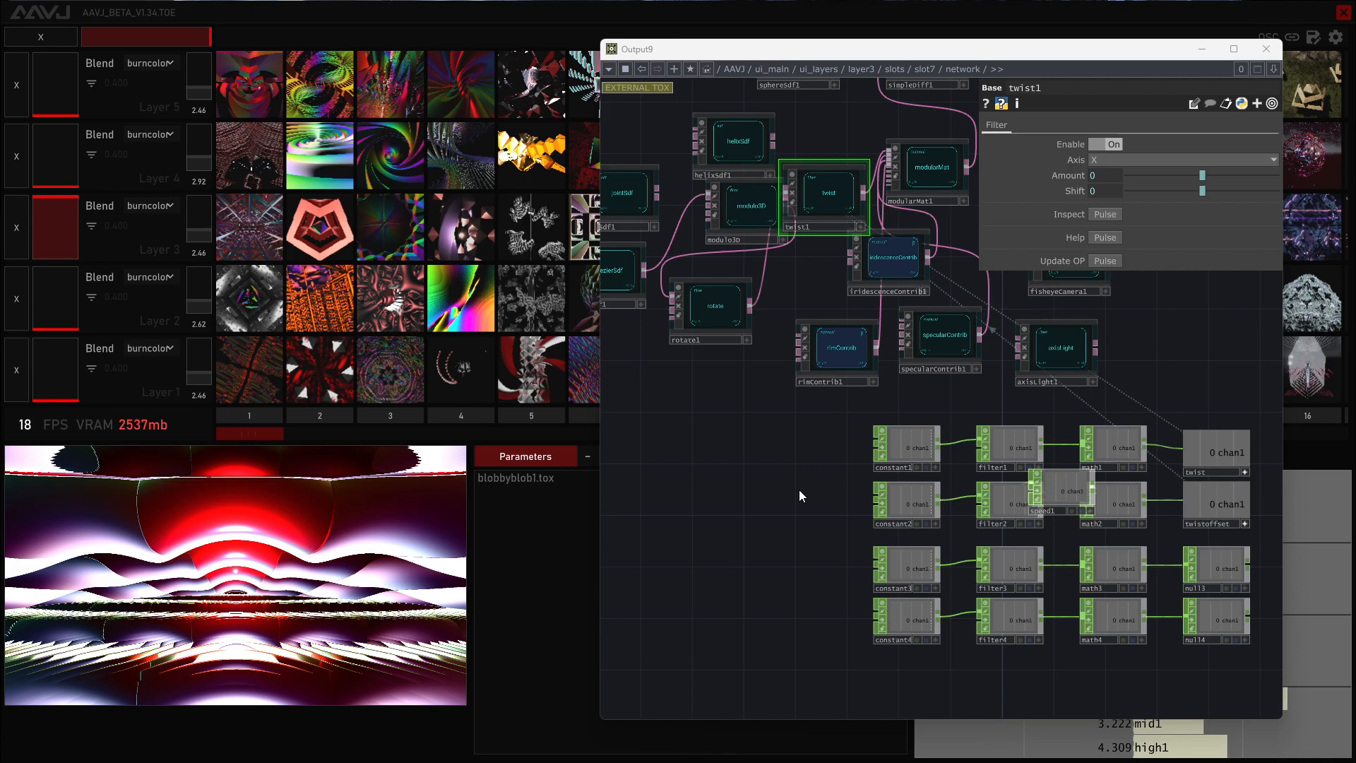
Go up to the slot's parent network and open the network Base for component customization, placing the editor clear of the network view
scroll(799, 490, "down", 5)
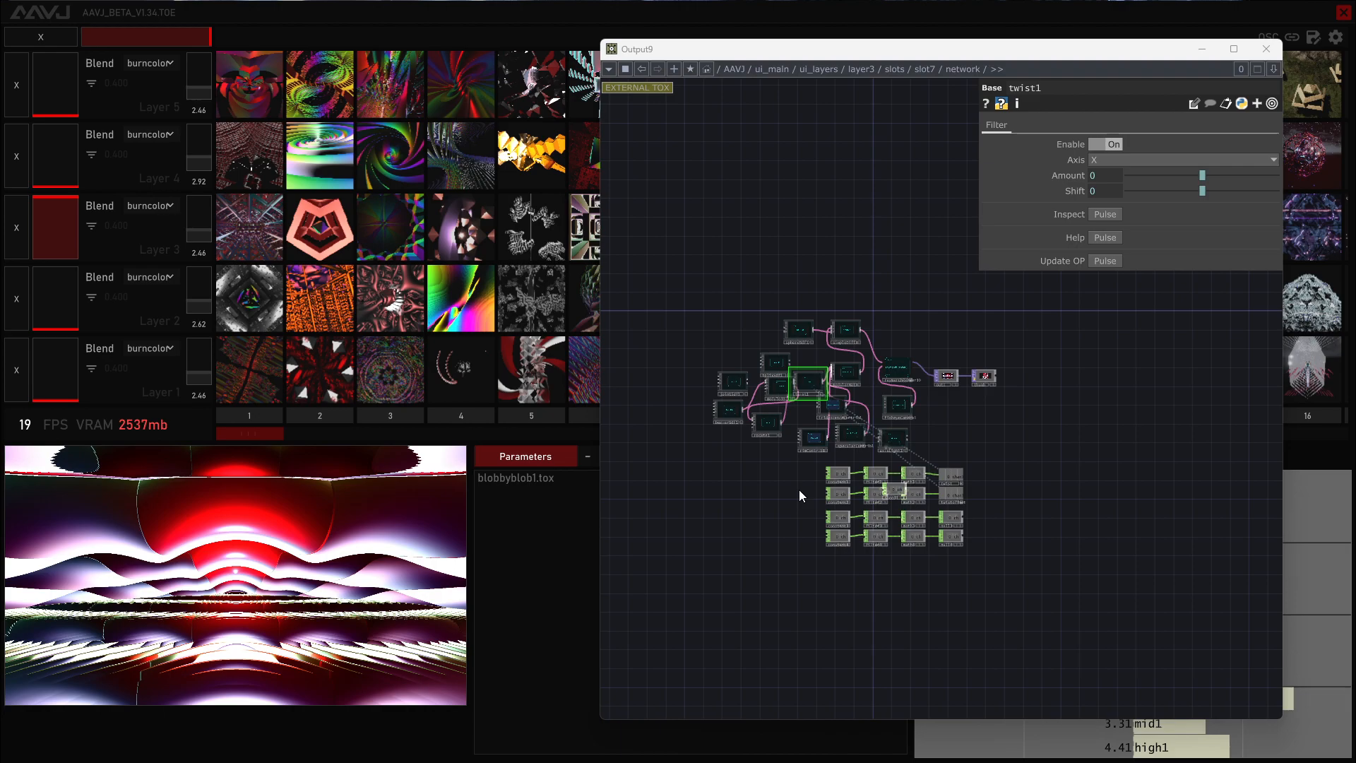
key("u")
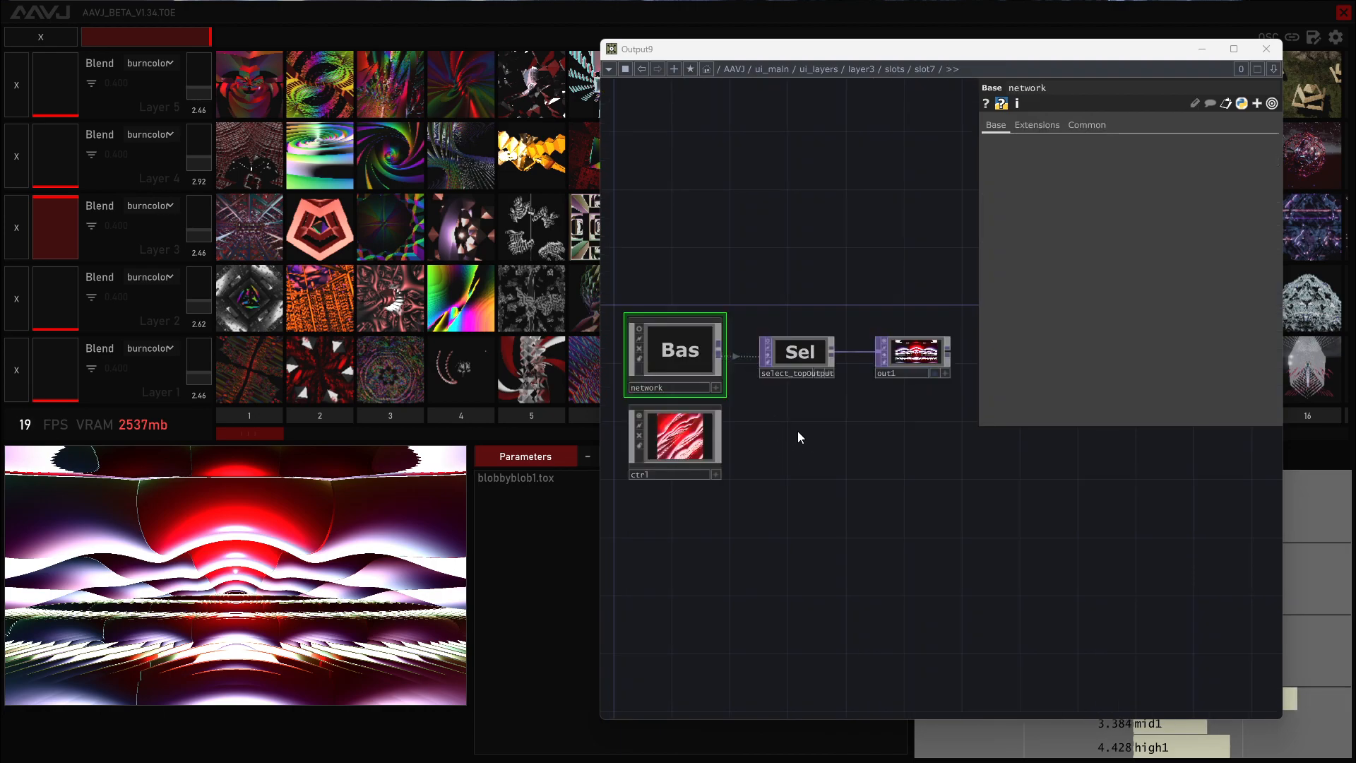
left_click_drag(718, 253, 808, 256)
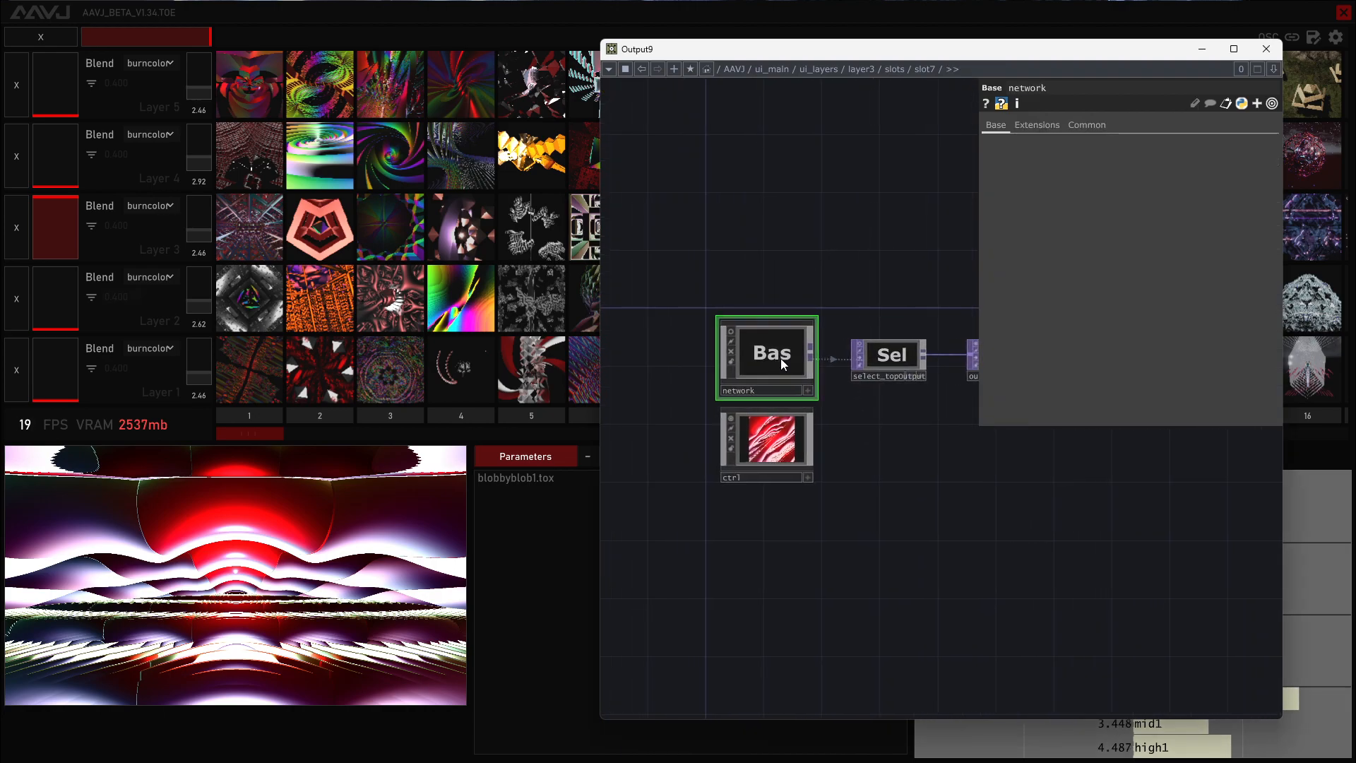
right_click(777, 353)
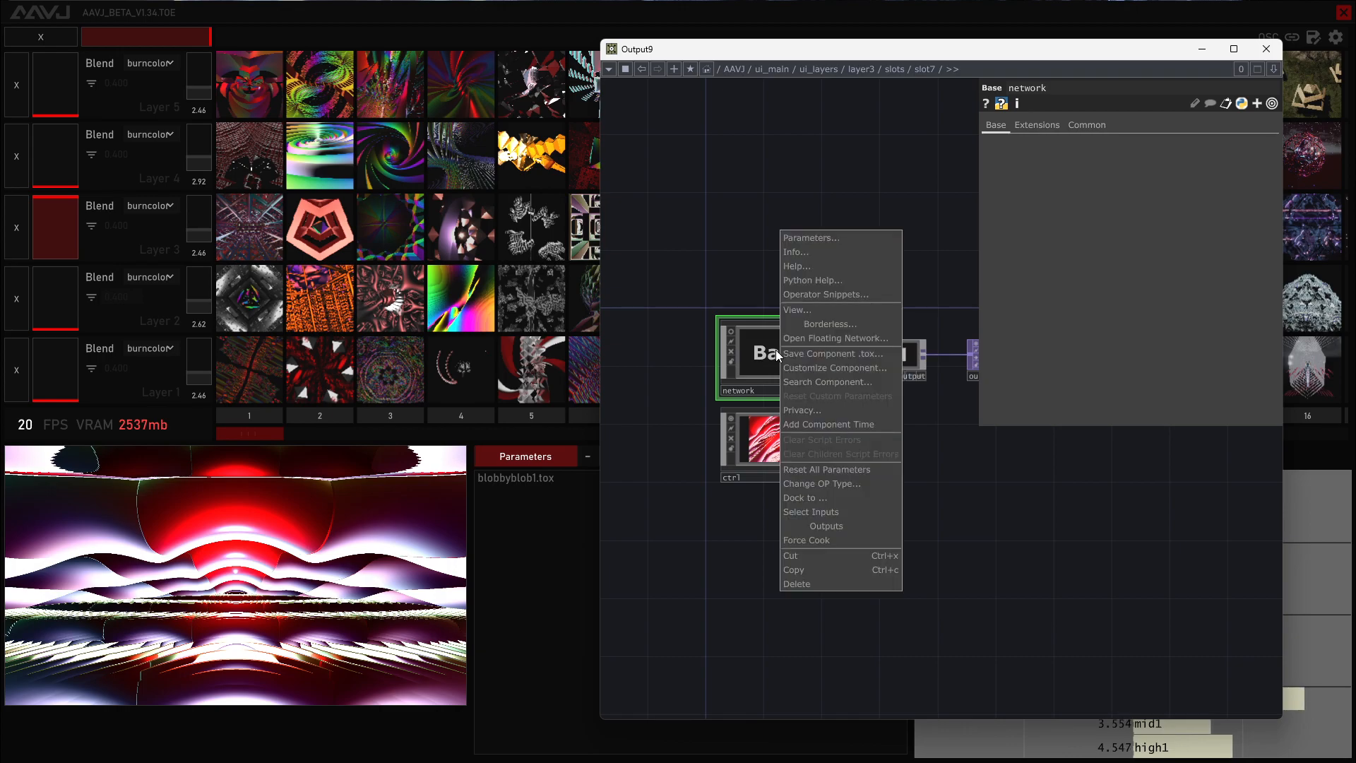
left_click(814, 368)
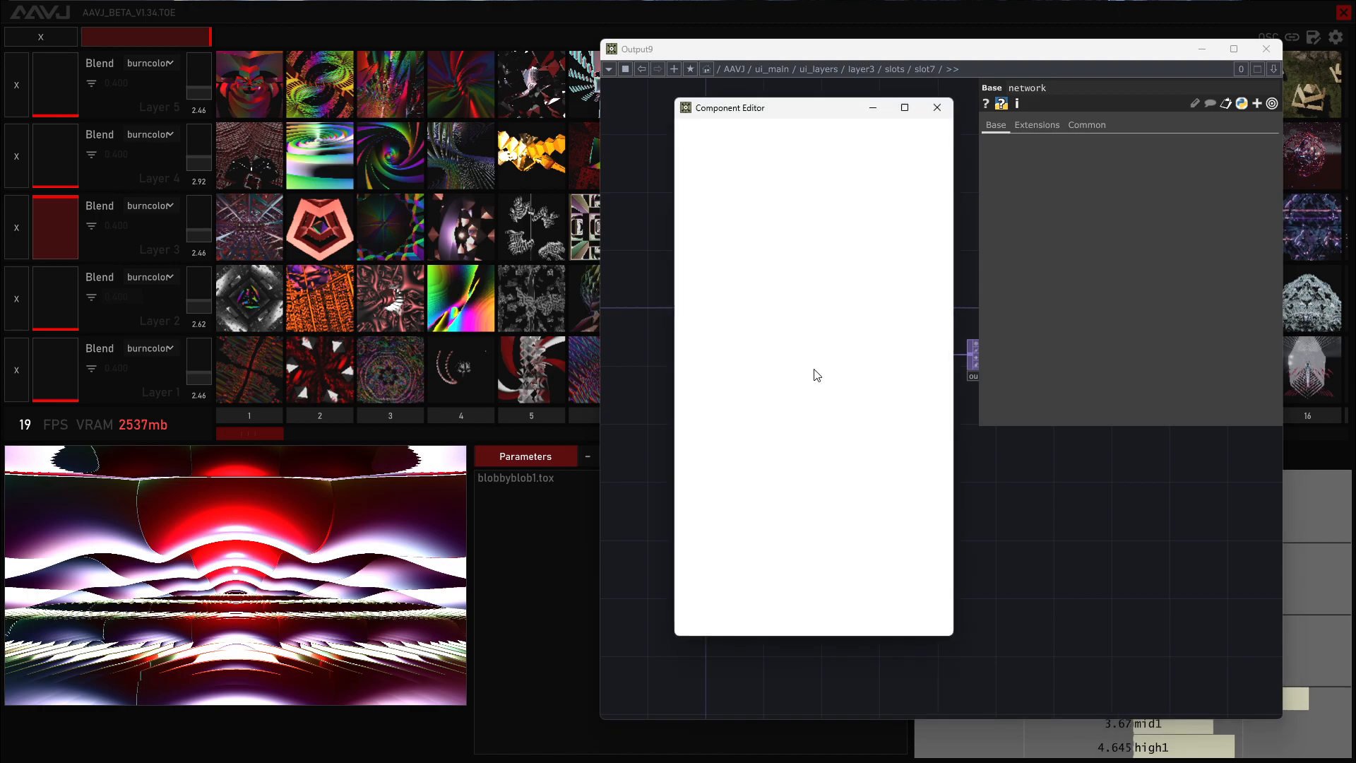
left_click_drag(802, 108, 190, 98)
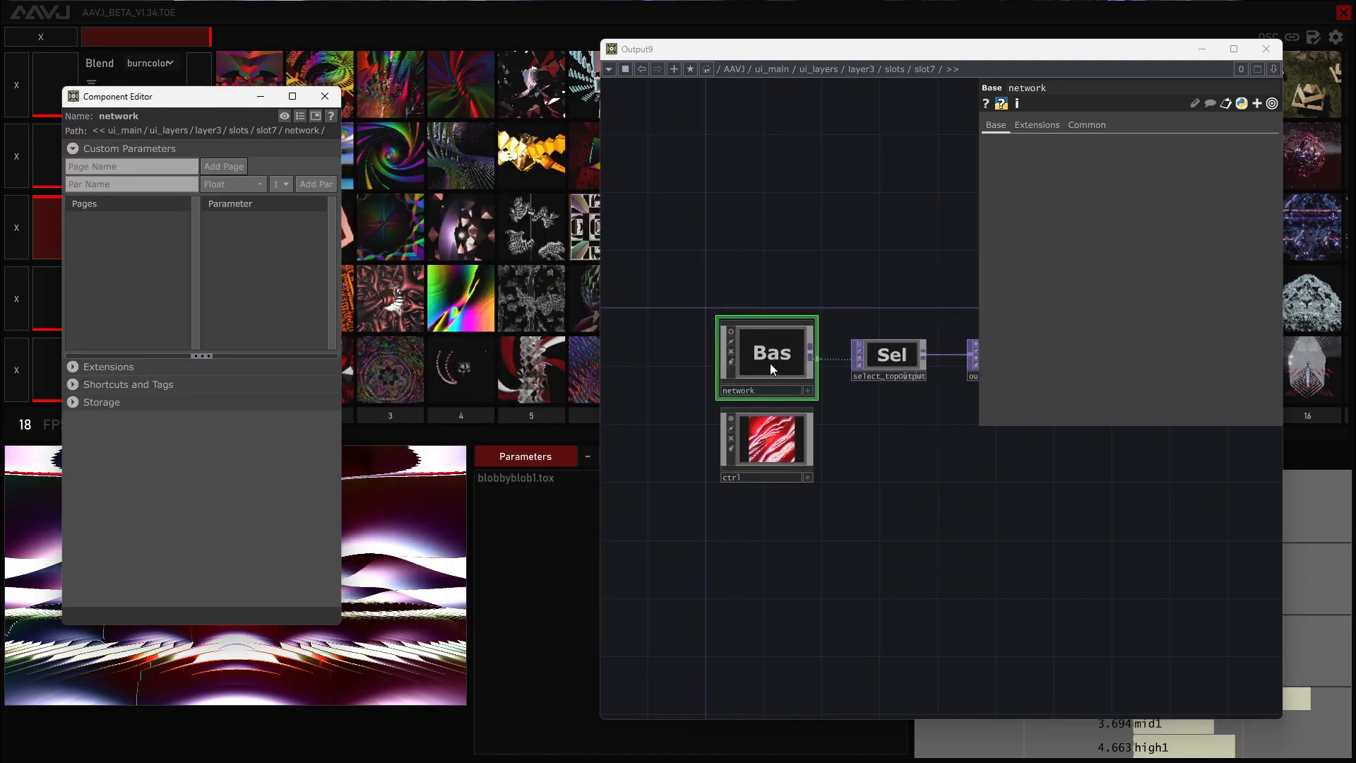
Add two single-value Float custom parameters, twist and twistoffset, to the network component
key("i")
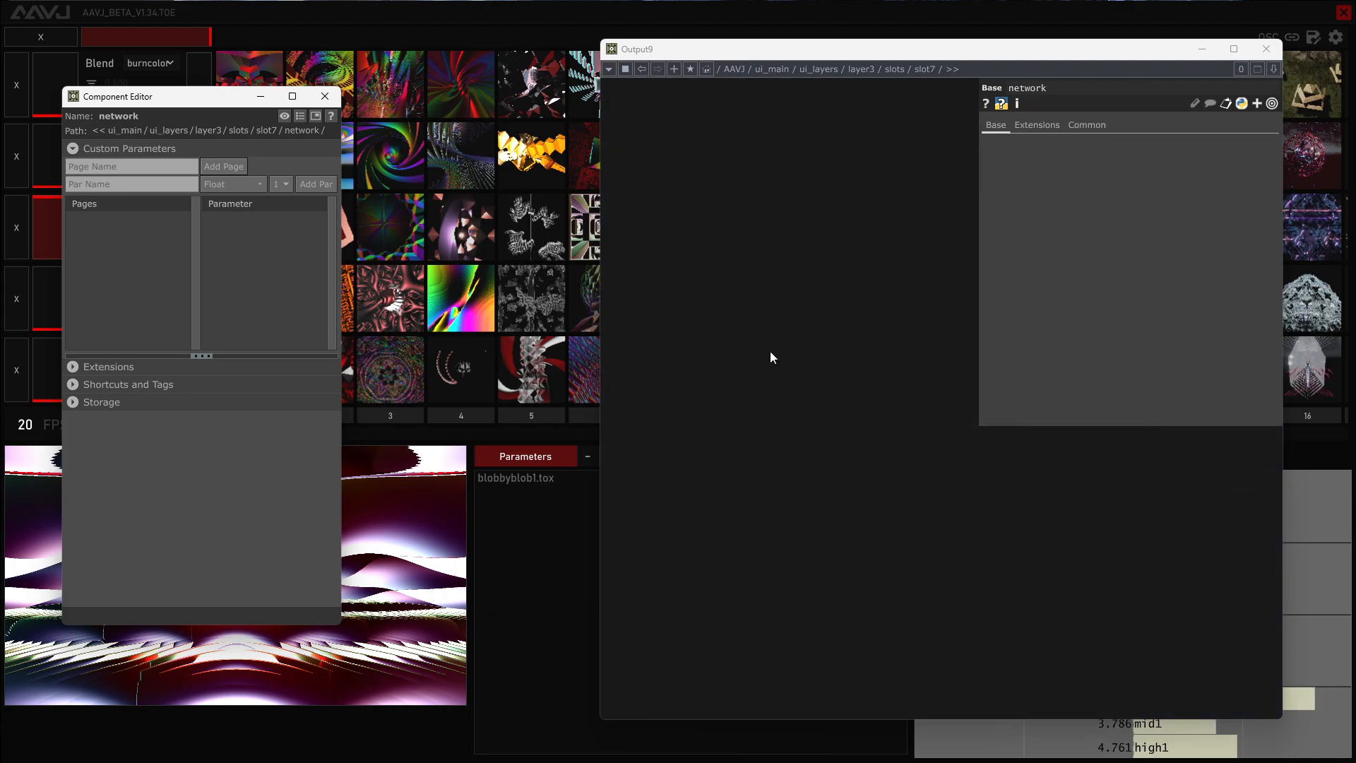
key("p")
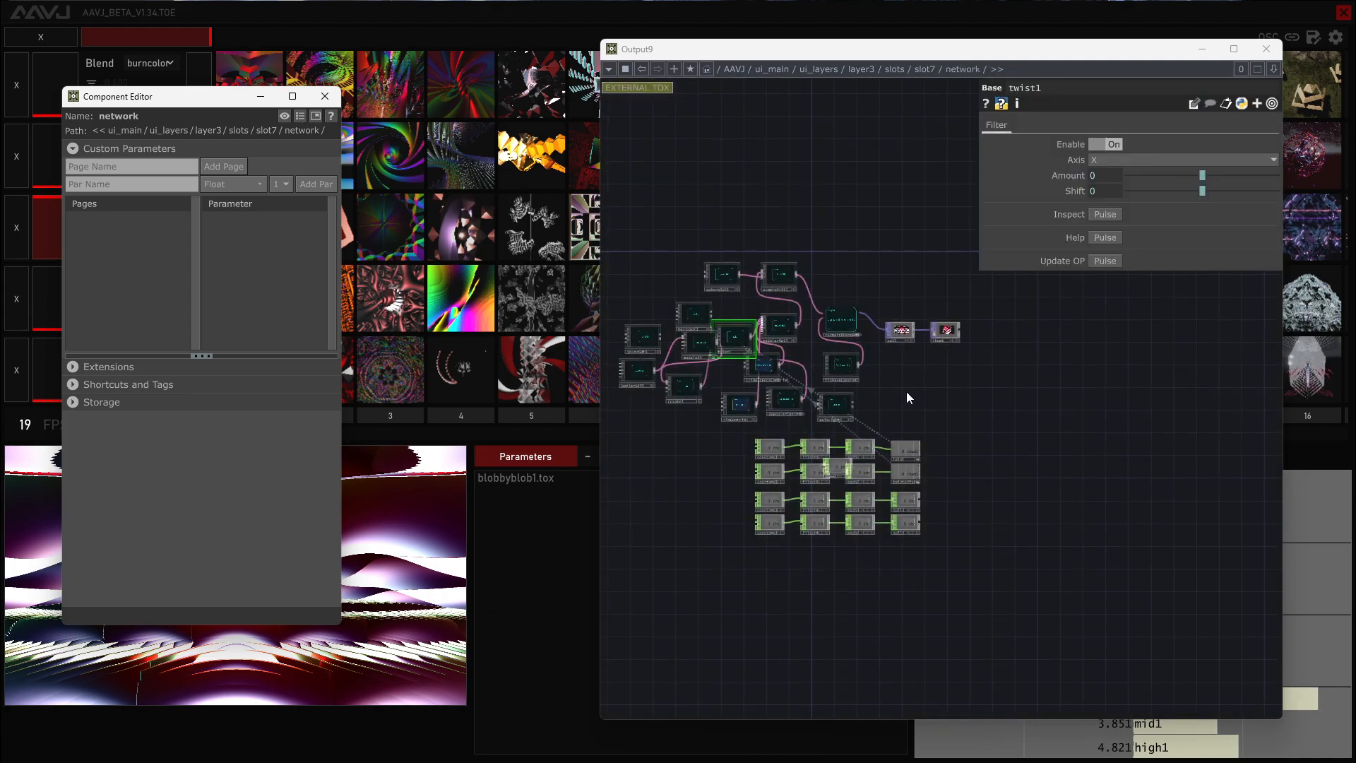
scroll(912, 392, "up", 3)
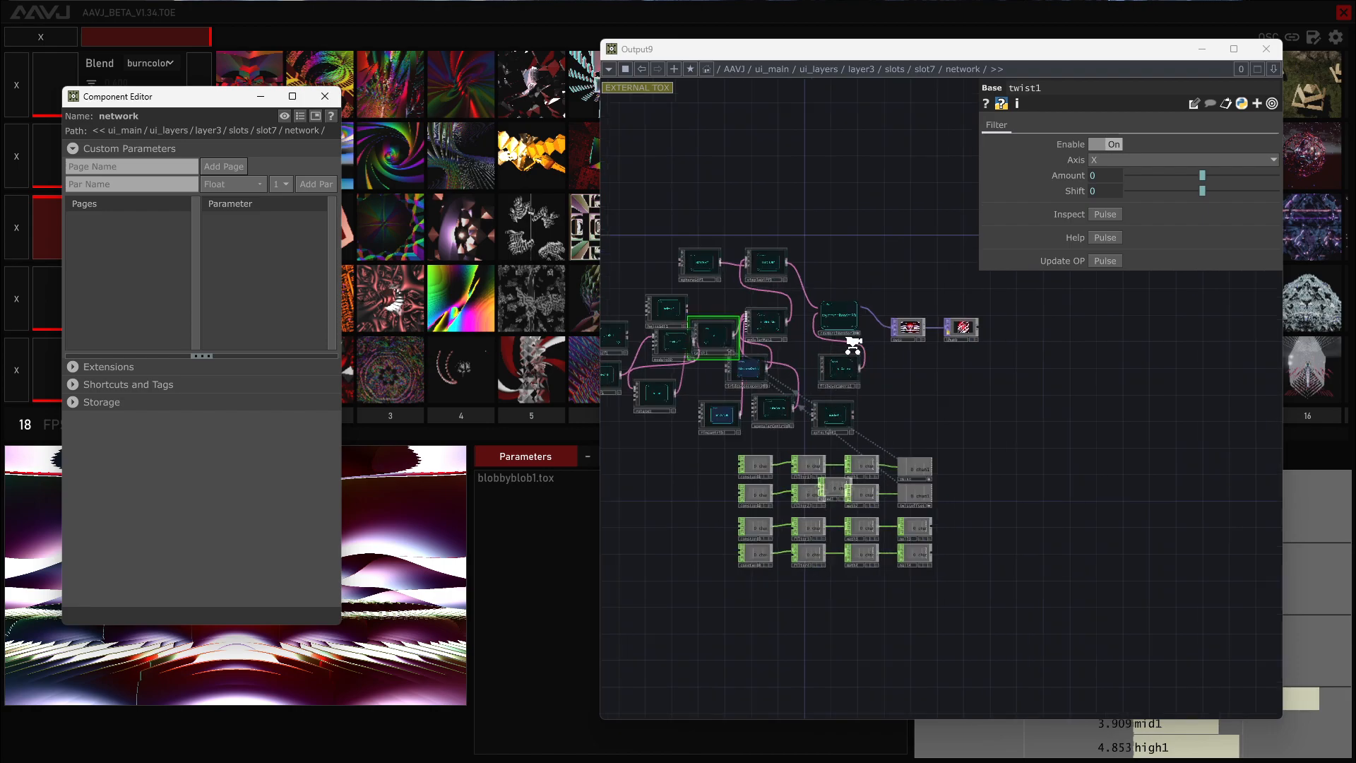
left_click_drag(917, 427, 1039, 303)
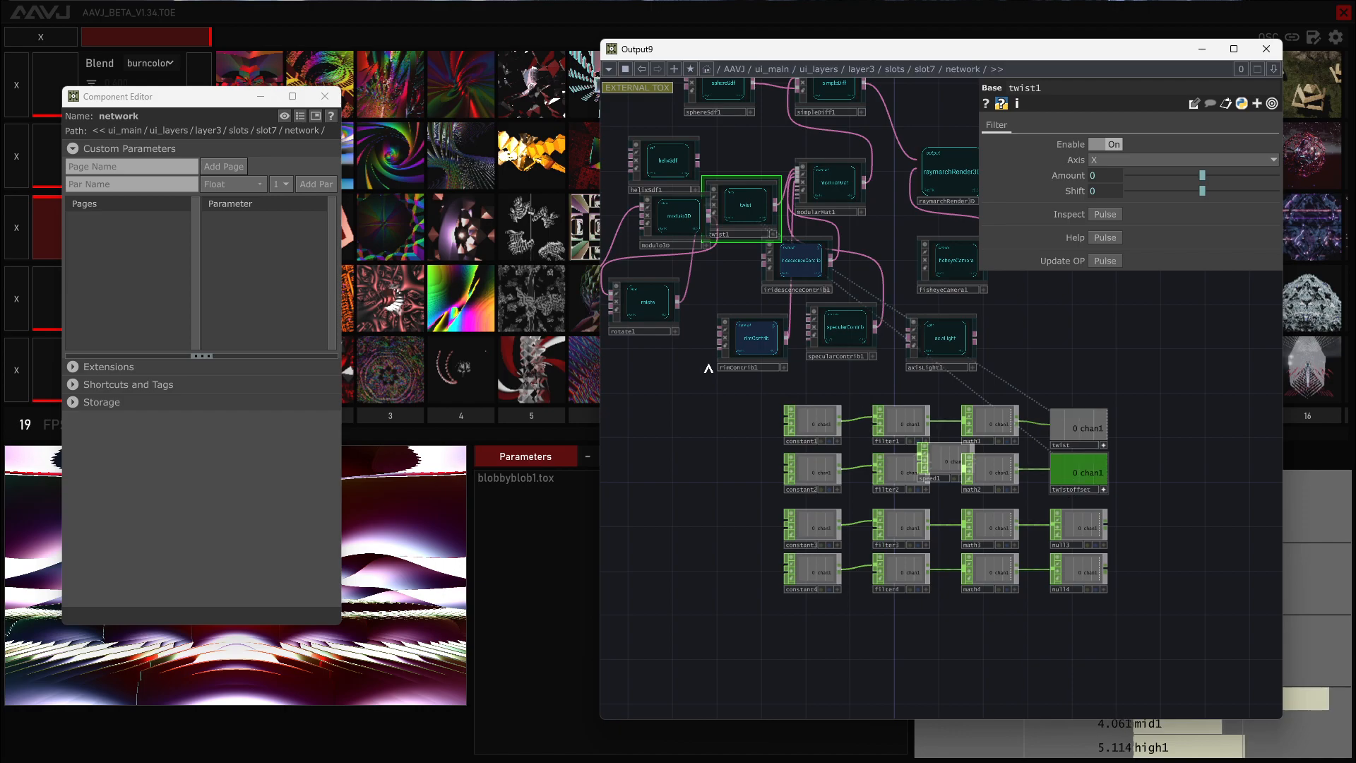
left_click(107, 184)
type("twist")
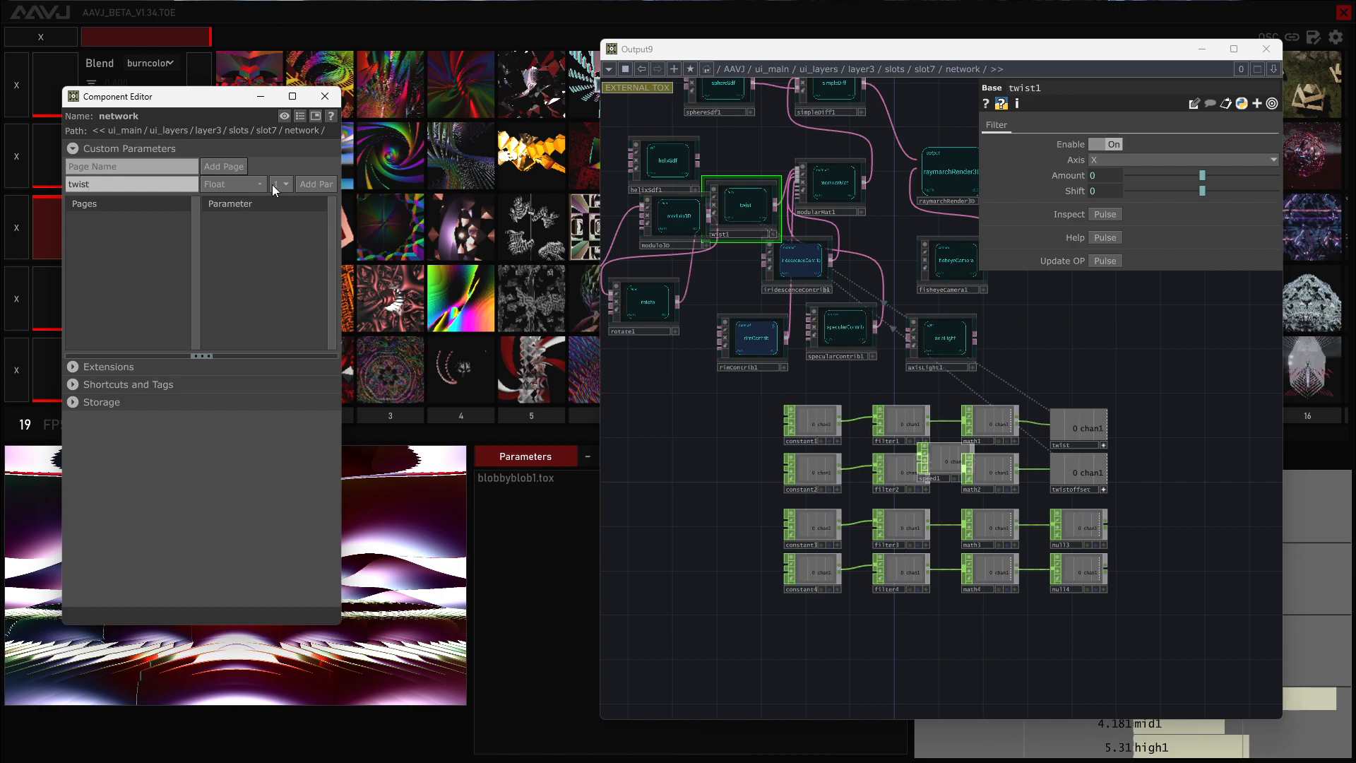
left_click(315, 184)
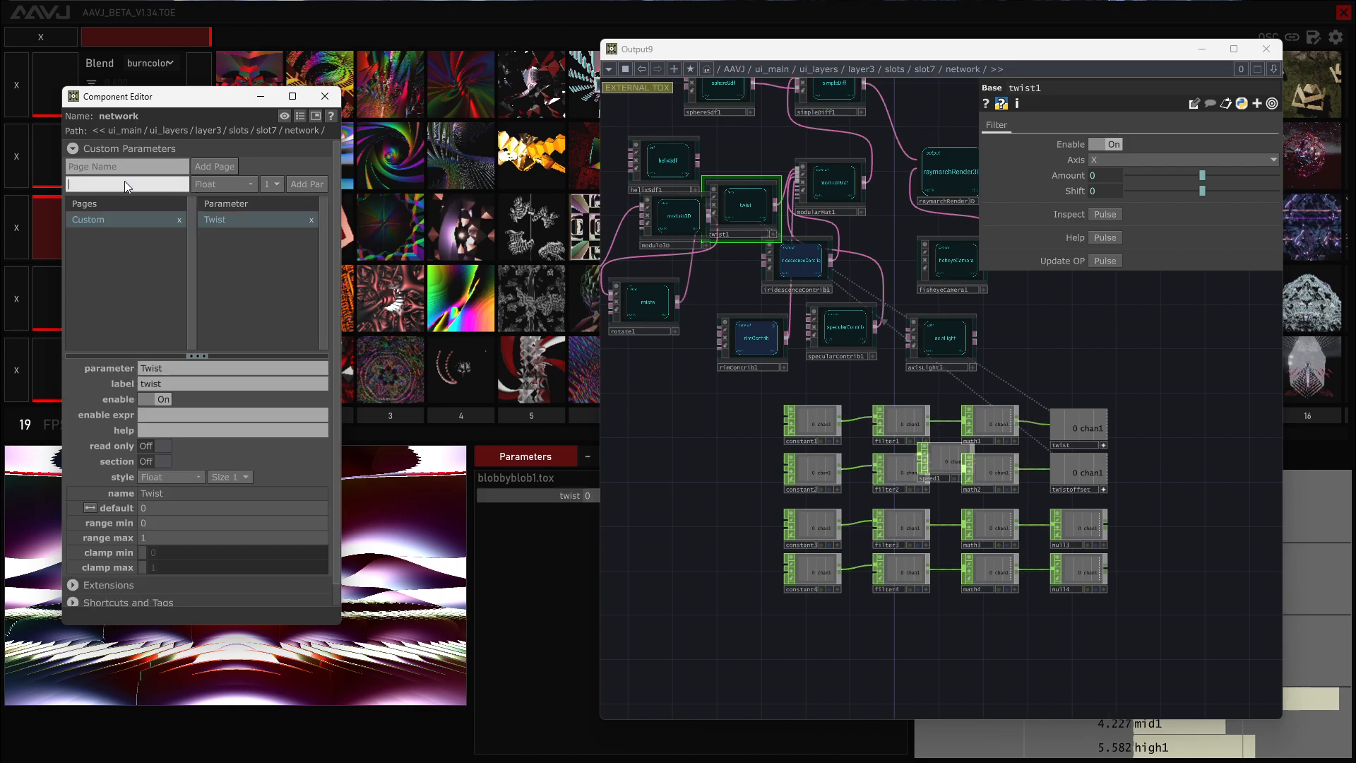
type("twistoffset")
key("Return")
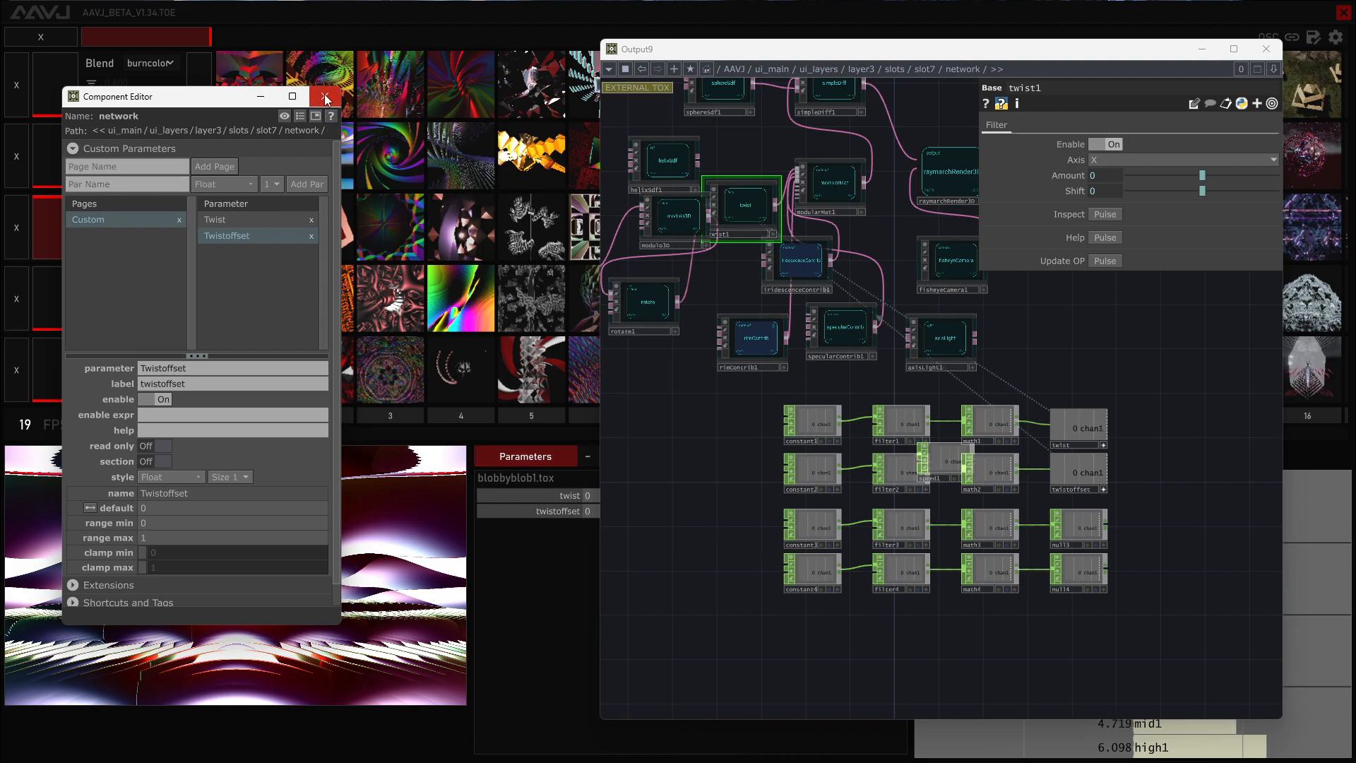
Link the clip's twist parameter to constant1's chan1 value and twistoffset to constant2's chan1 value
left_click_drag(600, 320, 778, 321)
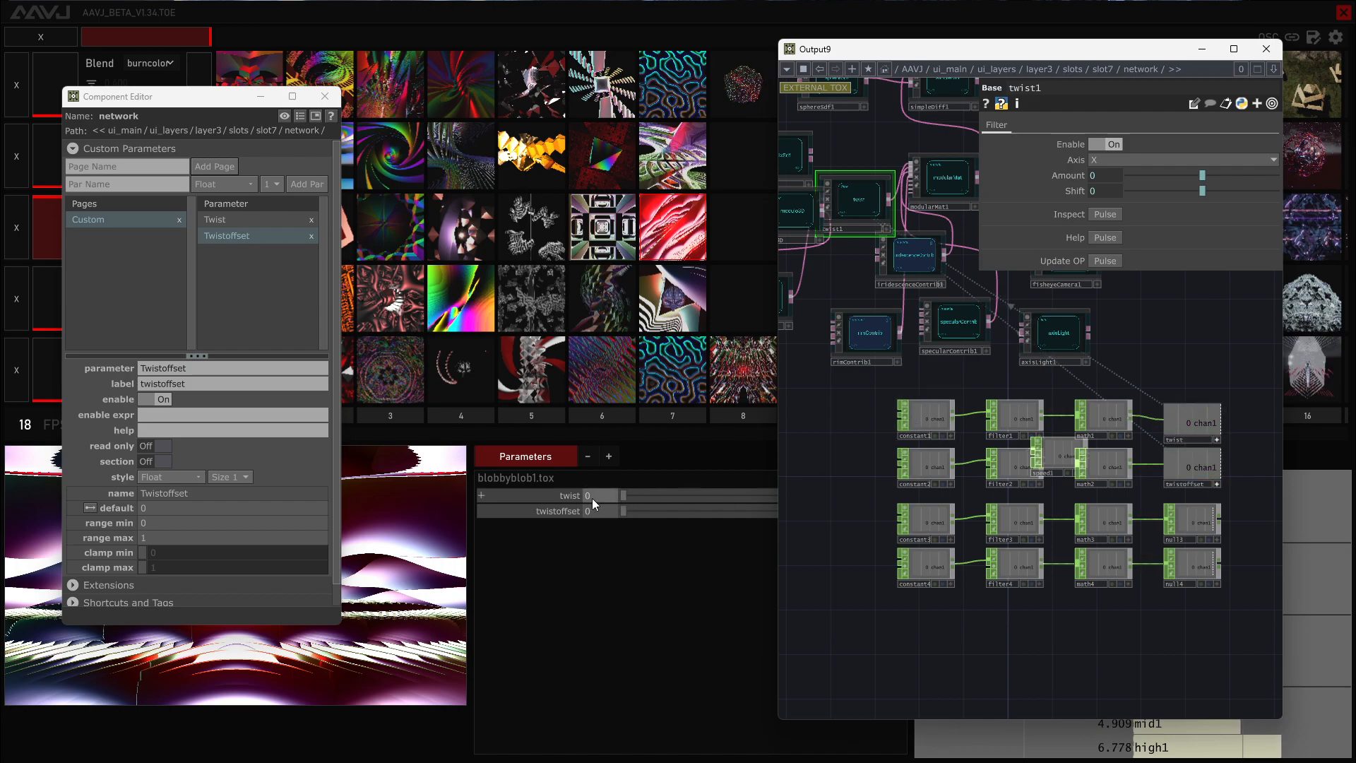
left_click_drag(571, 494, 927, 417)
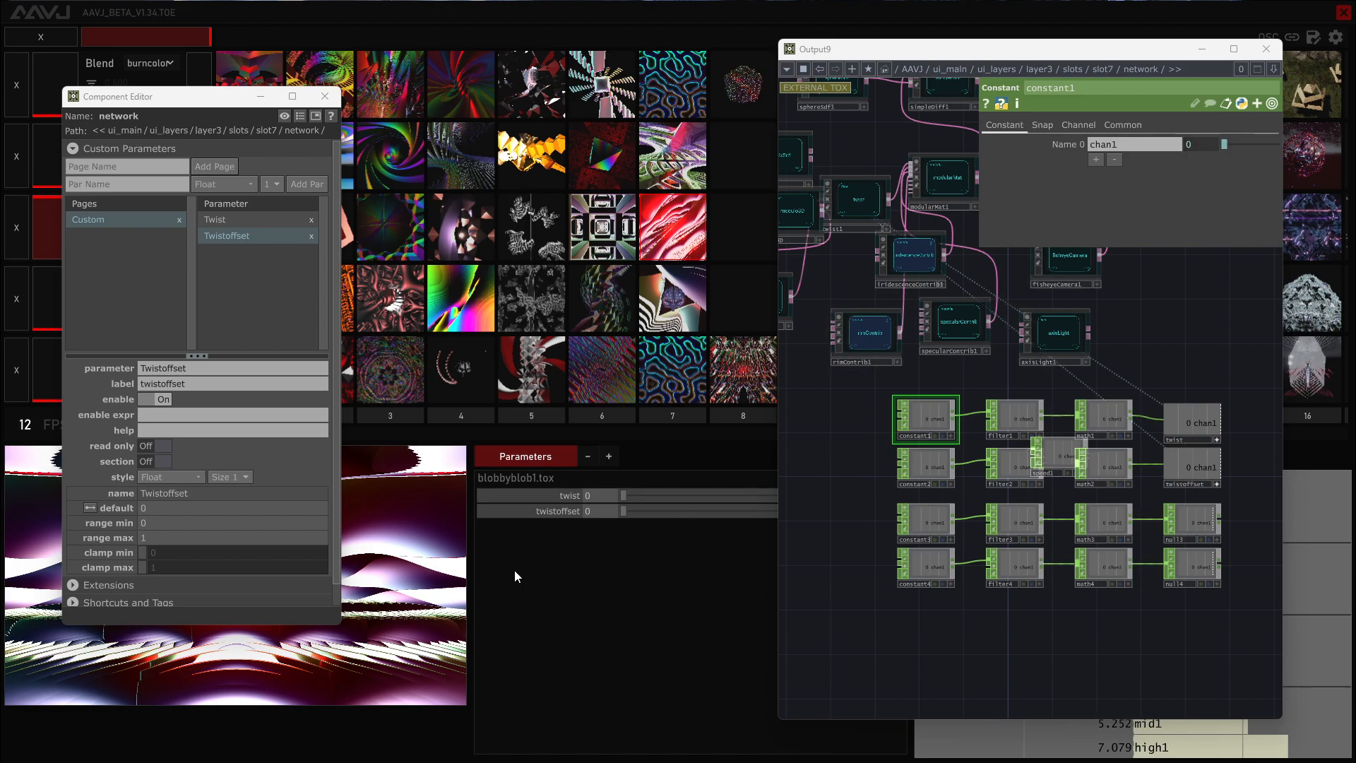
left_click(940, 458)
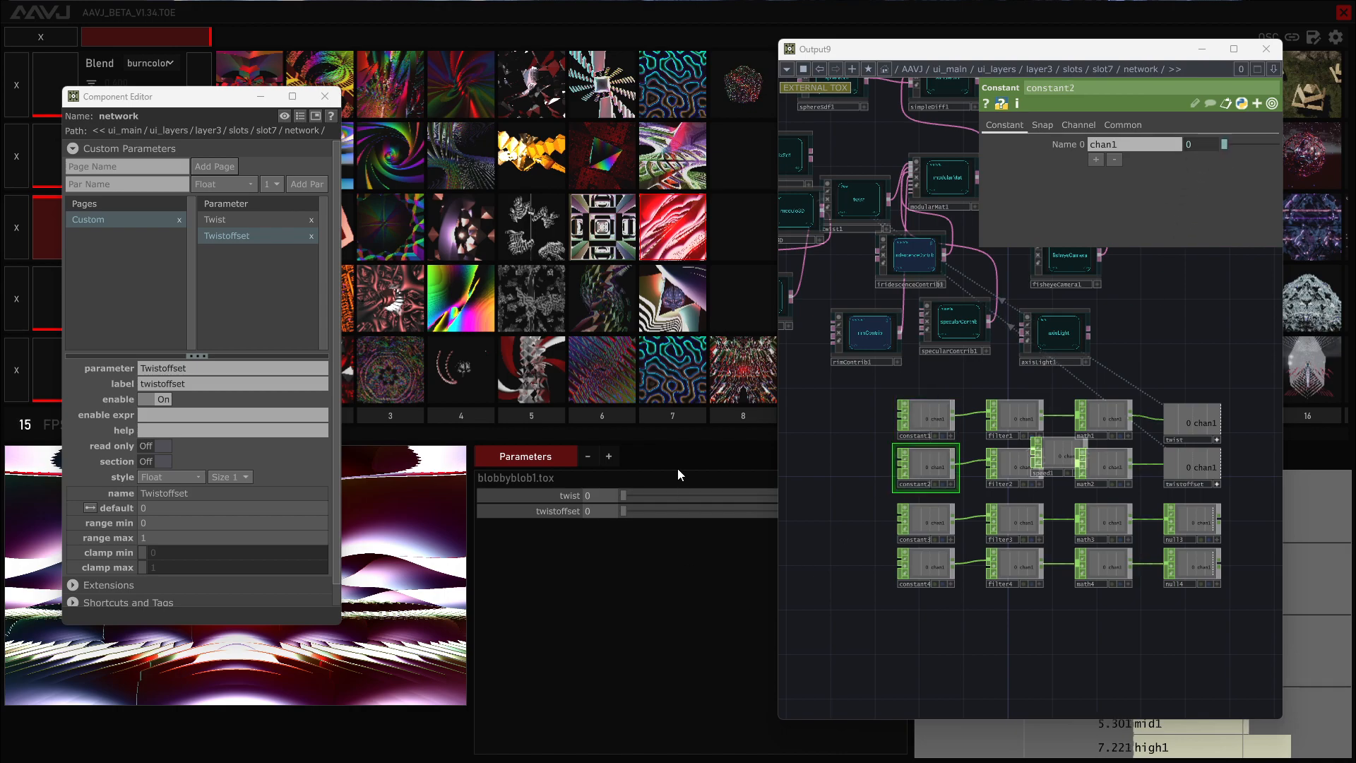
Set the clip's twist to about 0.368 and dismiss the Component Editor and network windows
left_click_drag(625, 494, 713, 493)
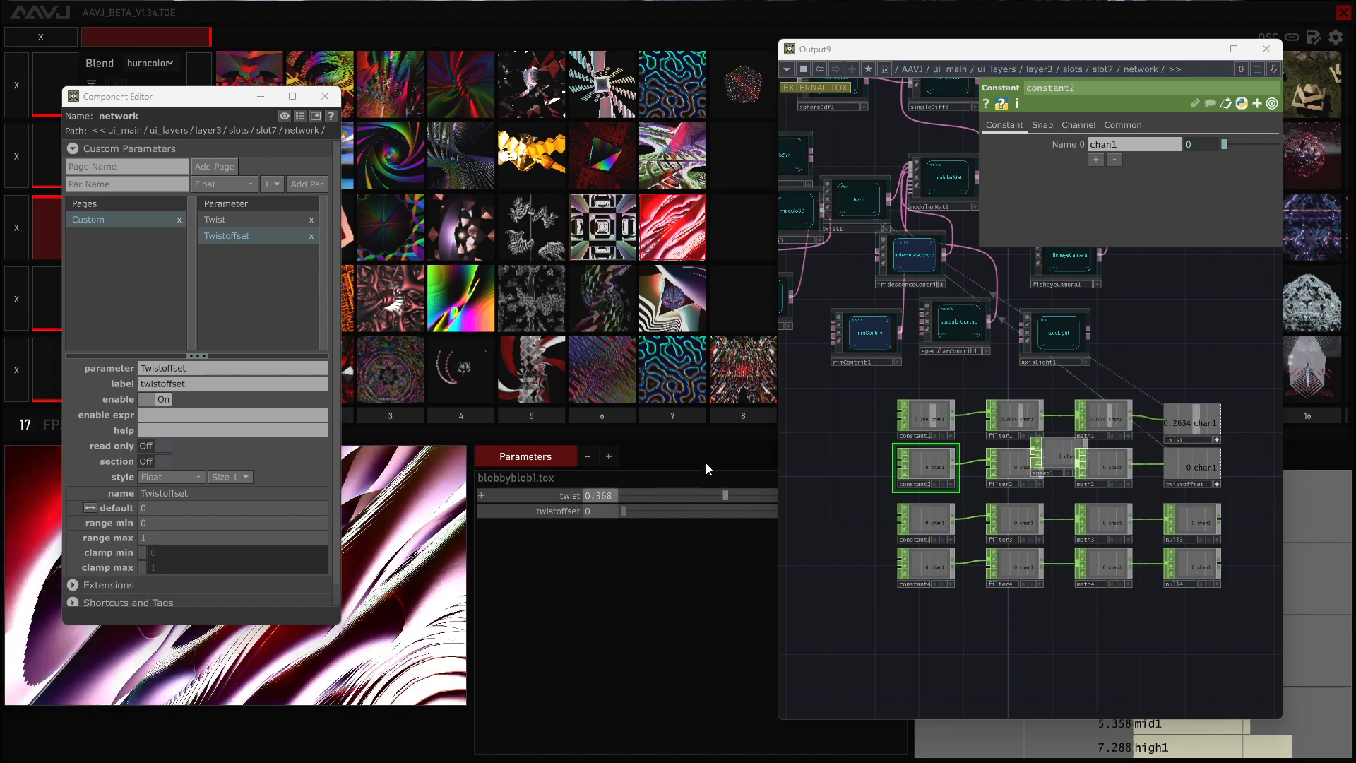
left_click(261, 97)
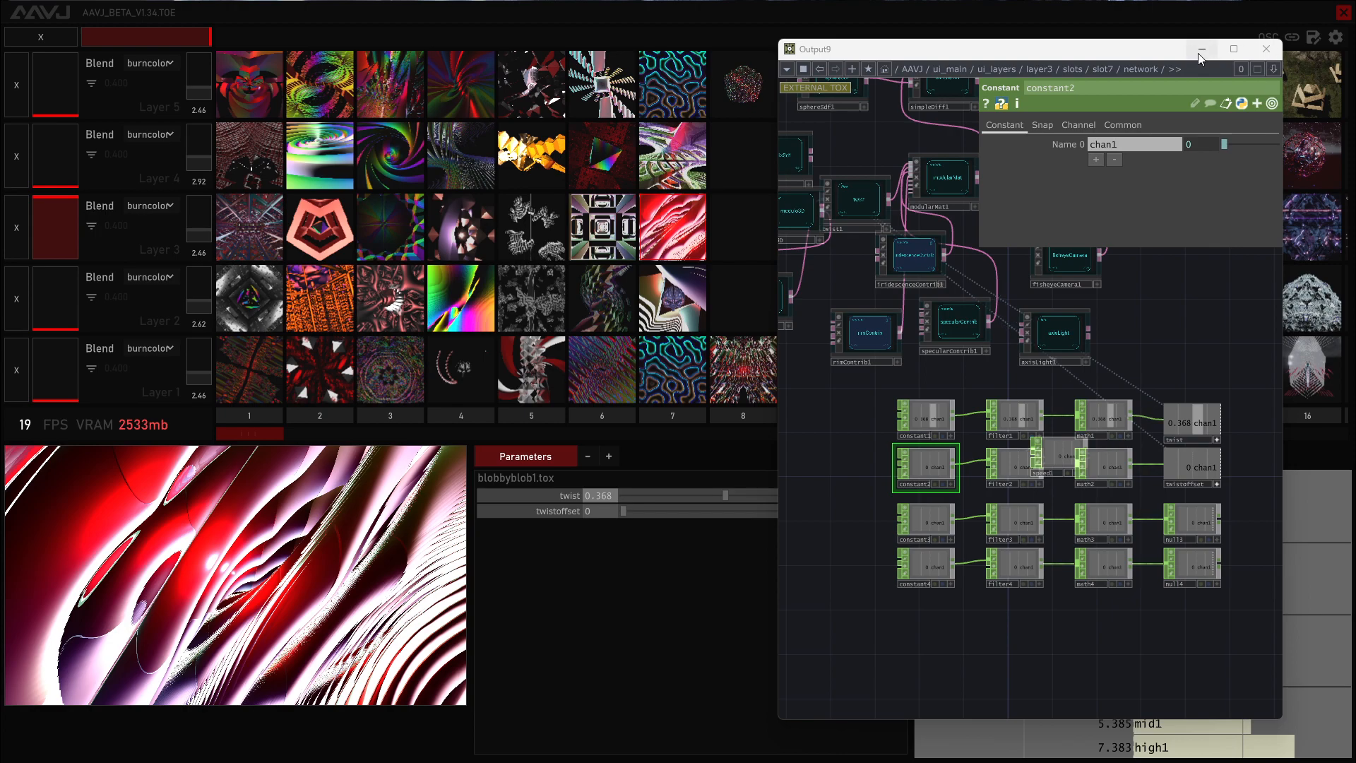
left_click(1267, 48)
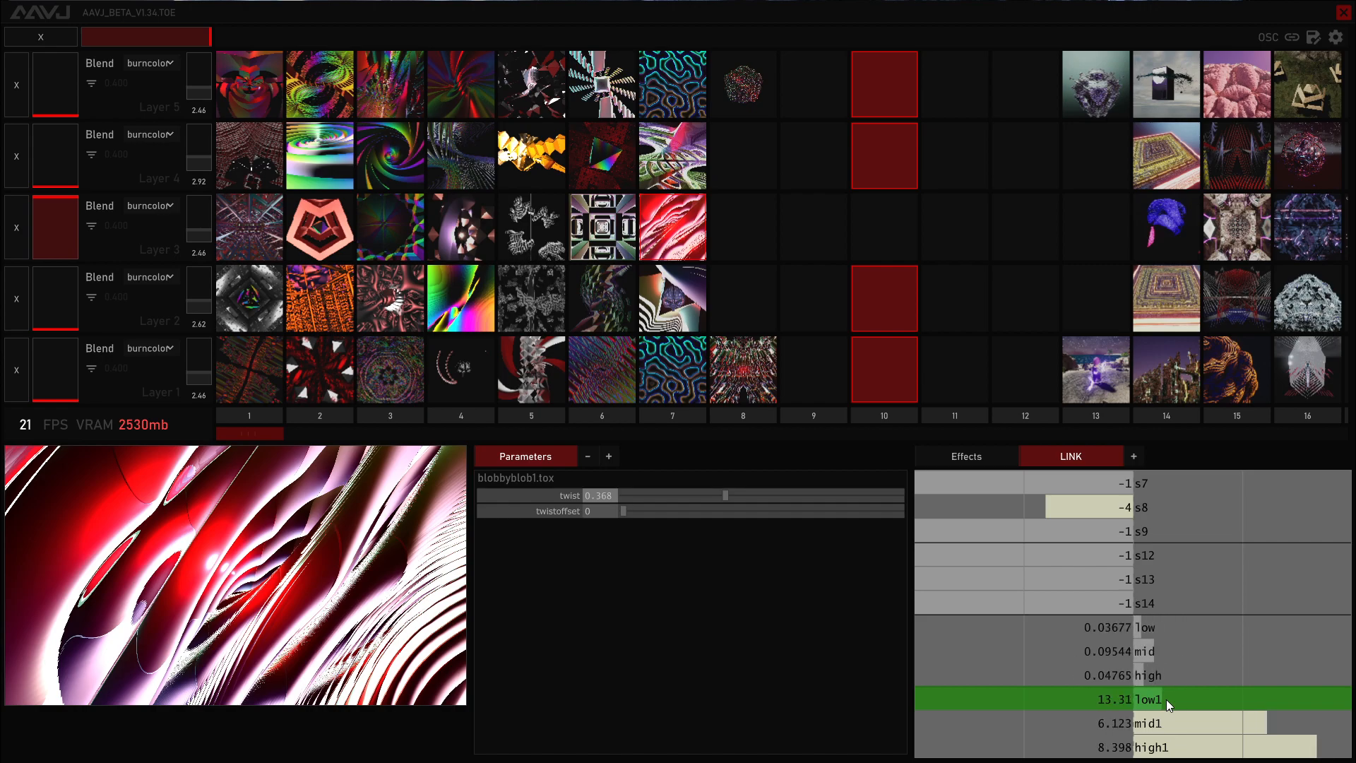
Drive the clip's twistoffset with a CHOP reference to the low1 link channel, multiplied by 0.1
left_click_drag(881, 625, 597, 502)
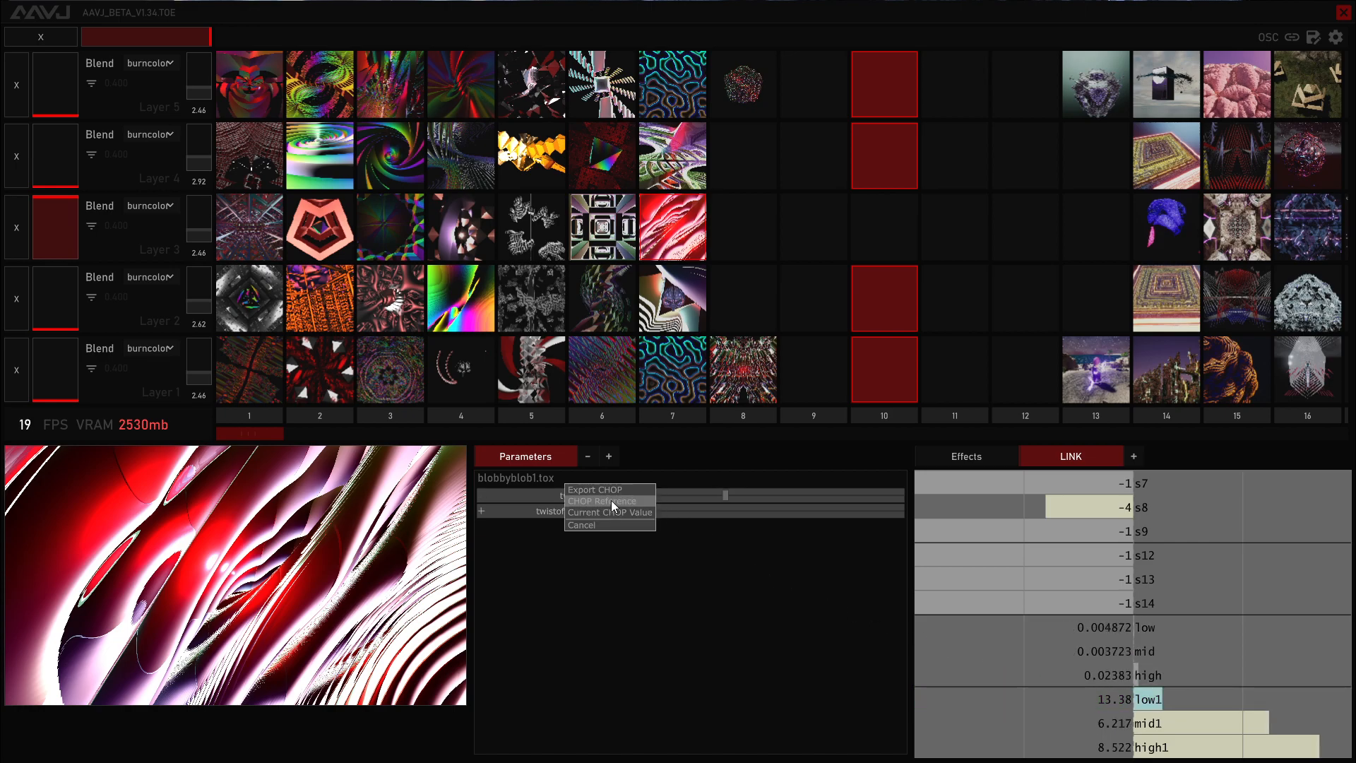
left_click(612, 500)
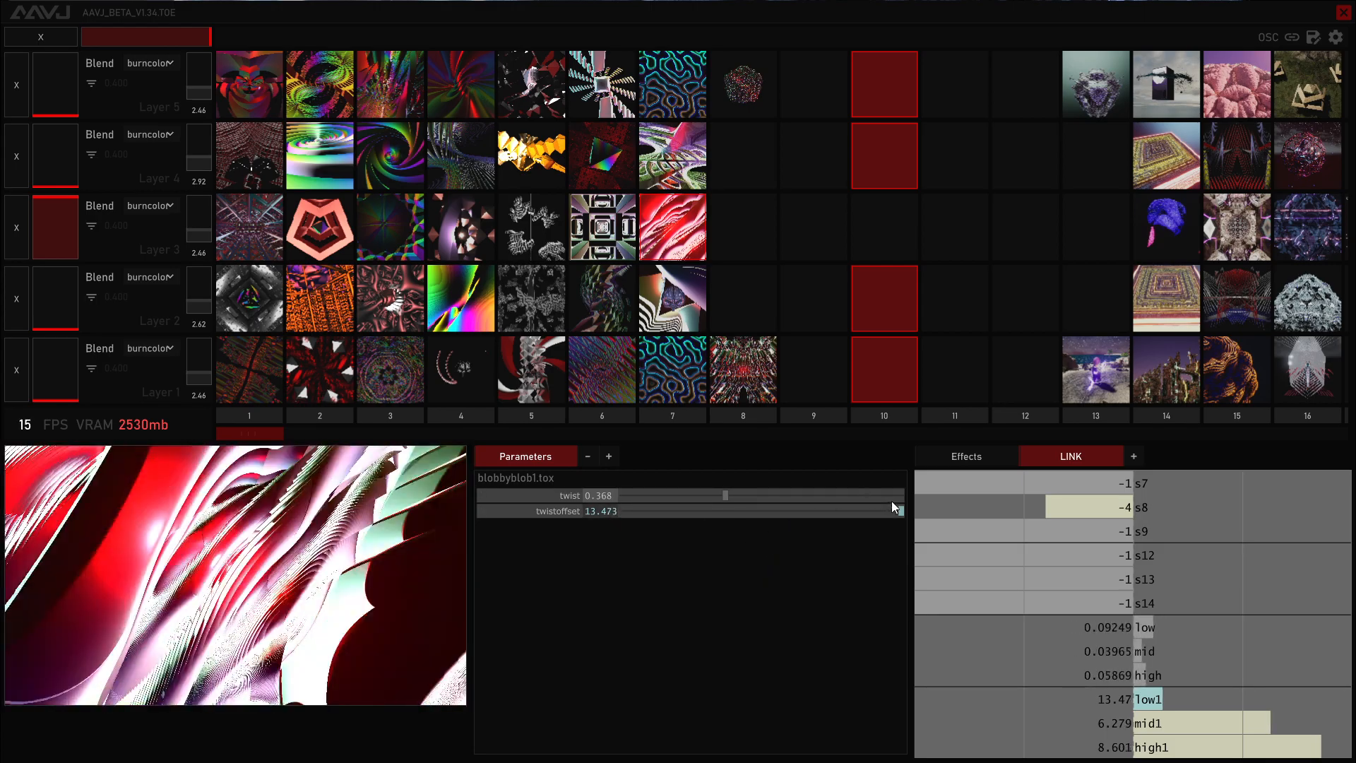
left_click(598, 508)
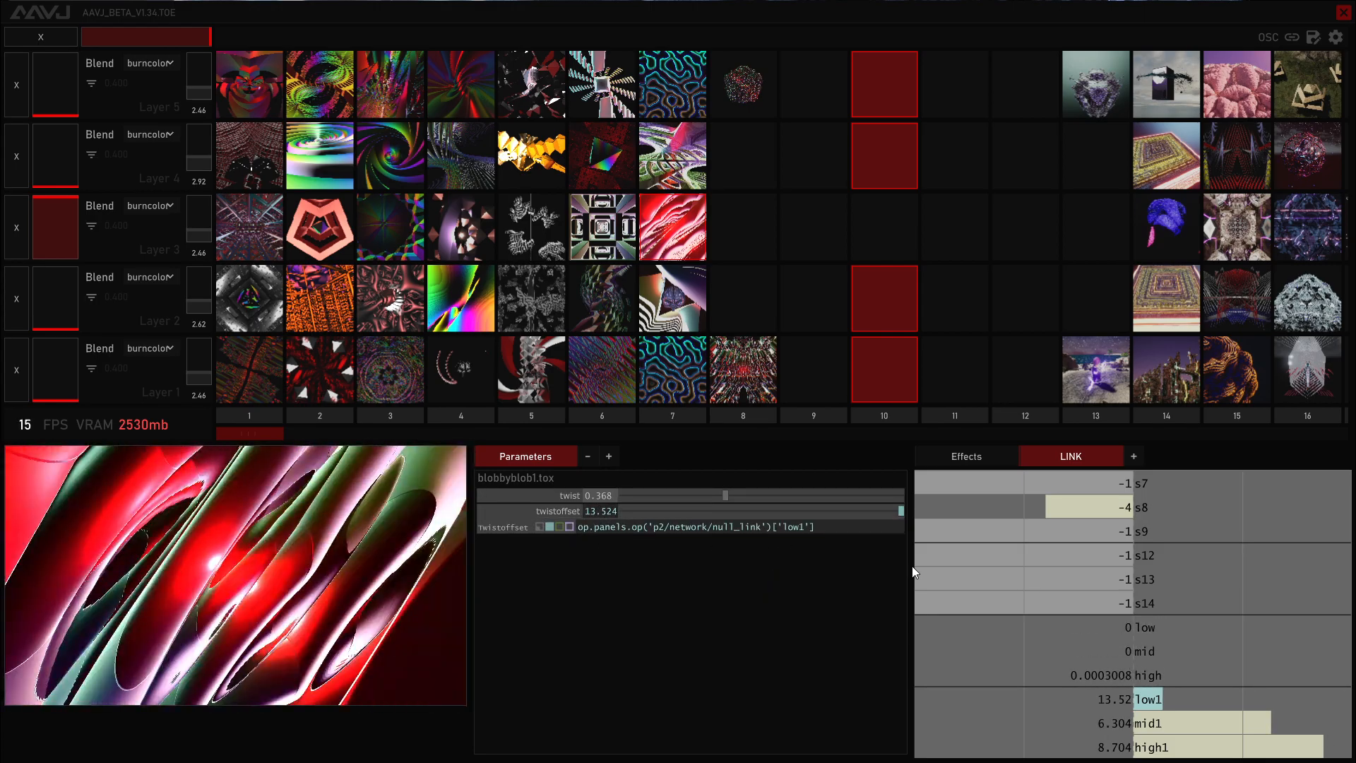
type("*0.")
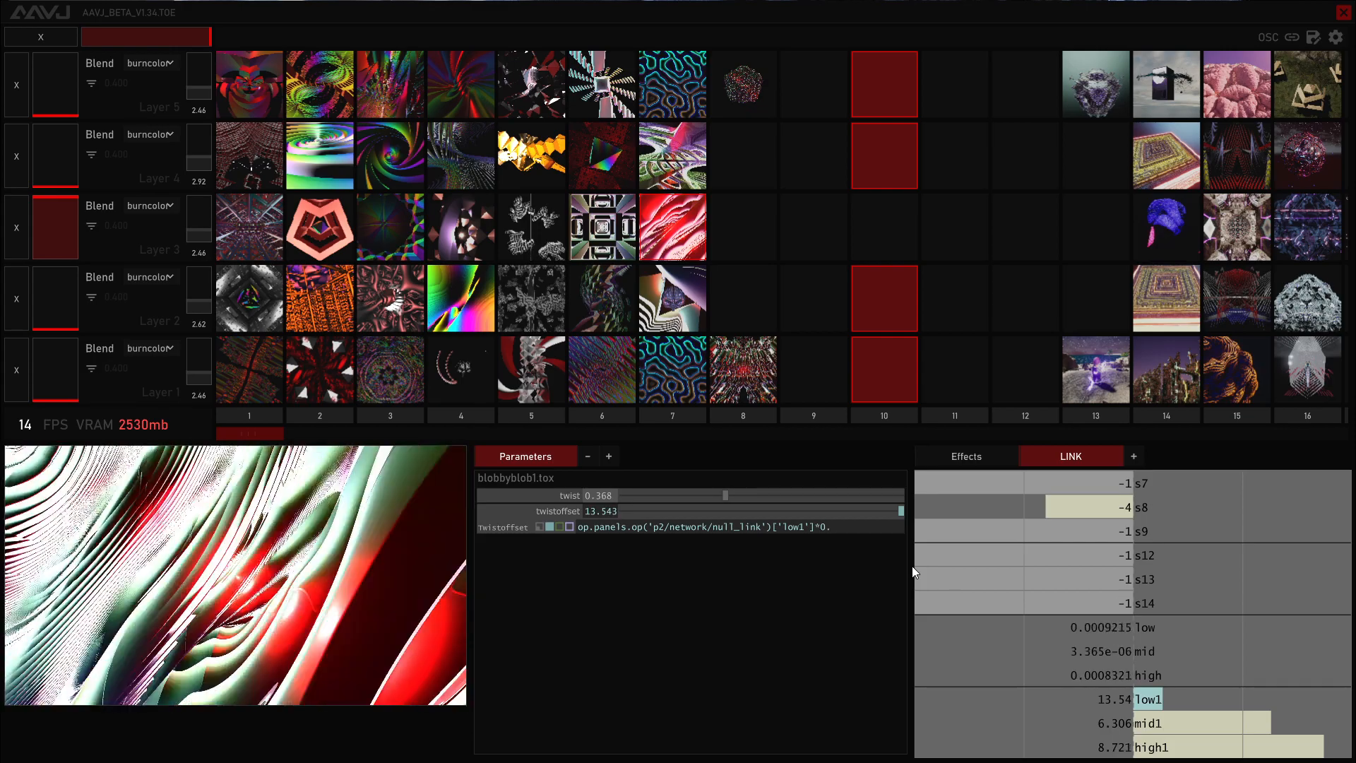
type("1")
key("Return")
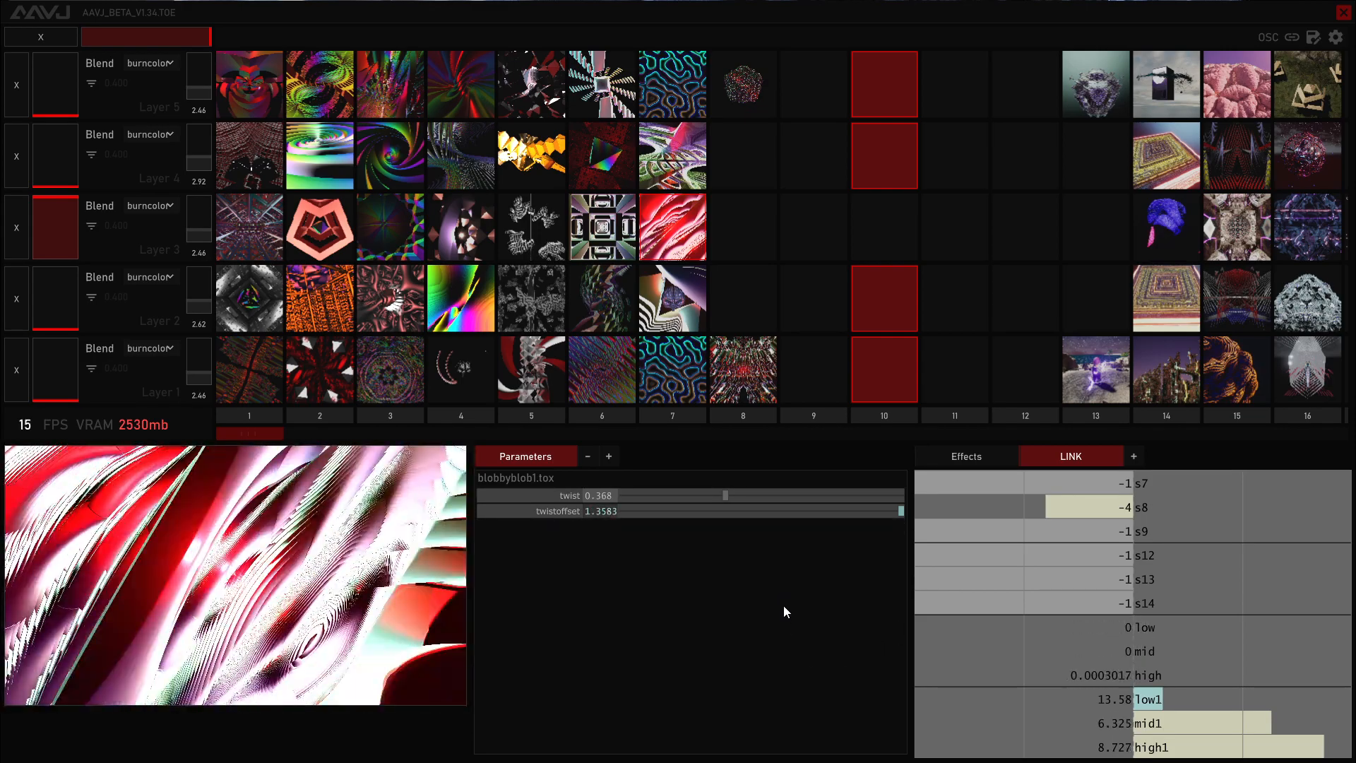
Reduce the low1 multiplier in the twistoffset expression to 0.001
left_click(599, 510)
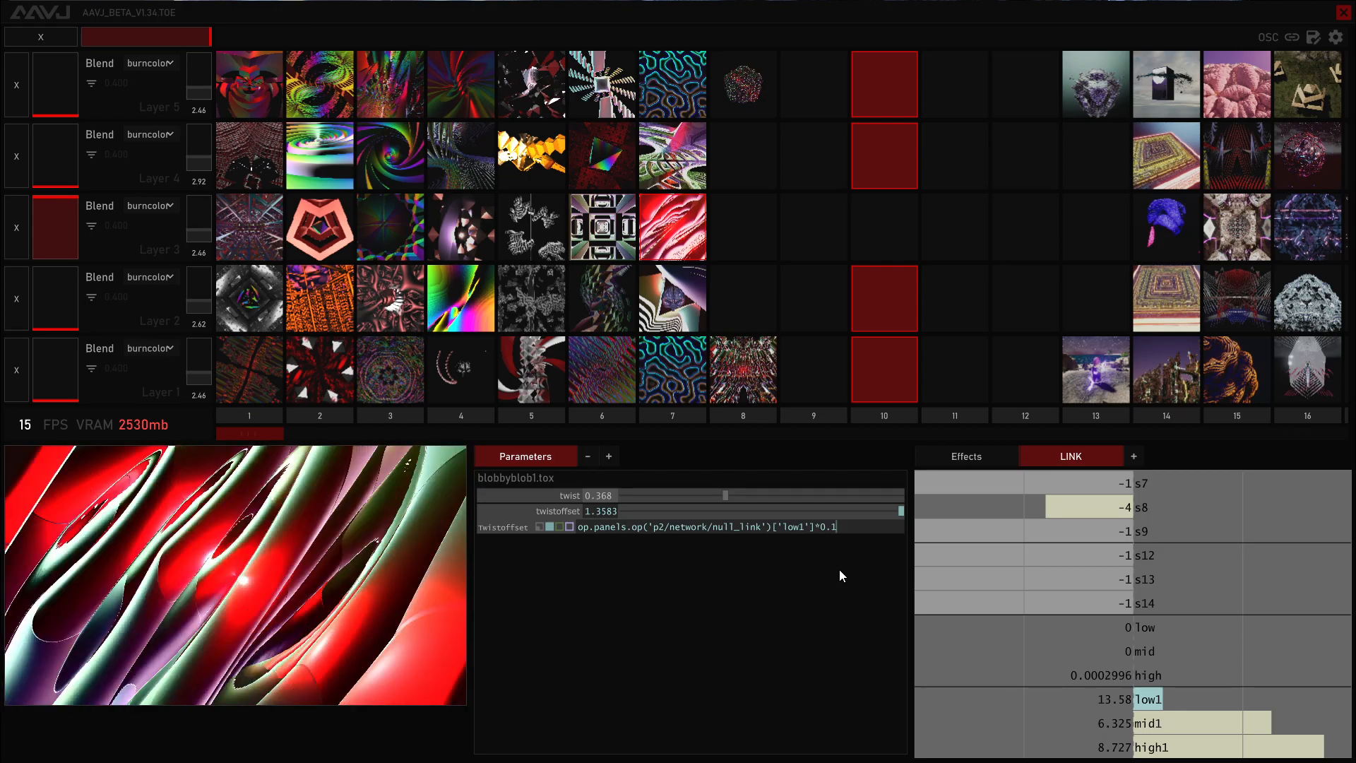
key("Return")
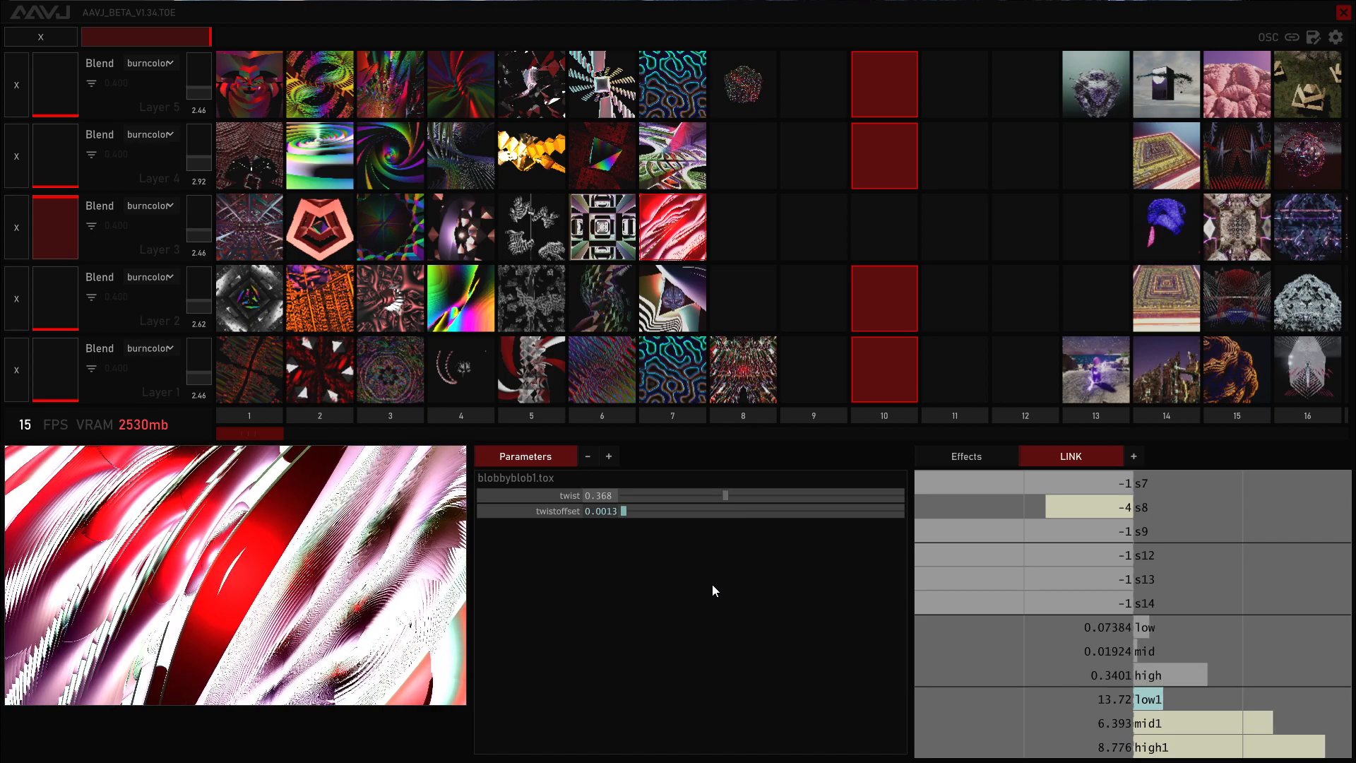
left_click(609, 515)
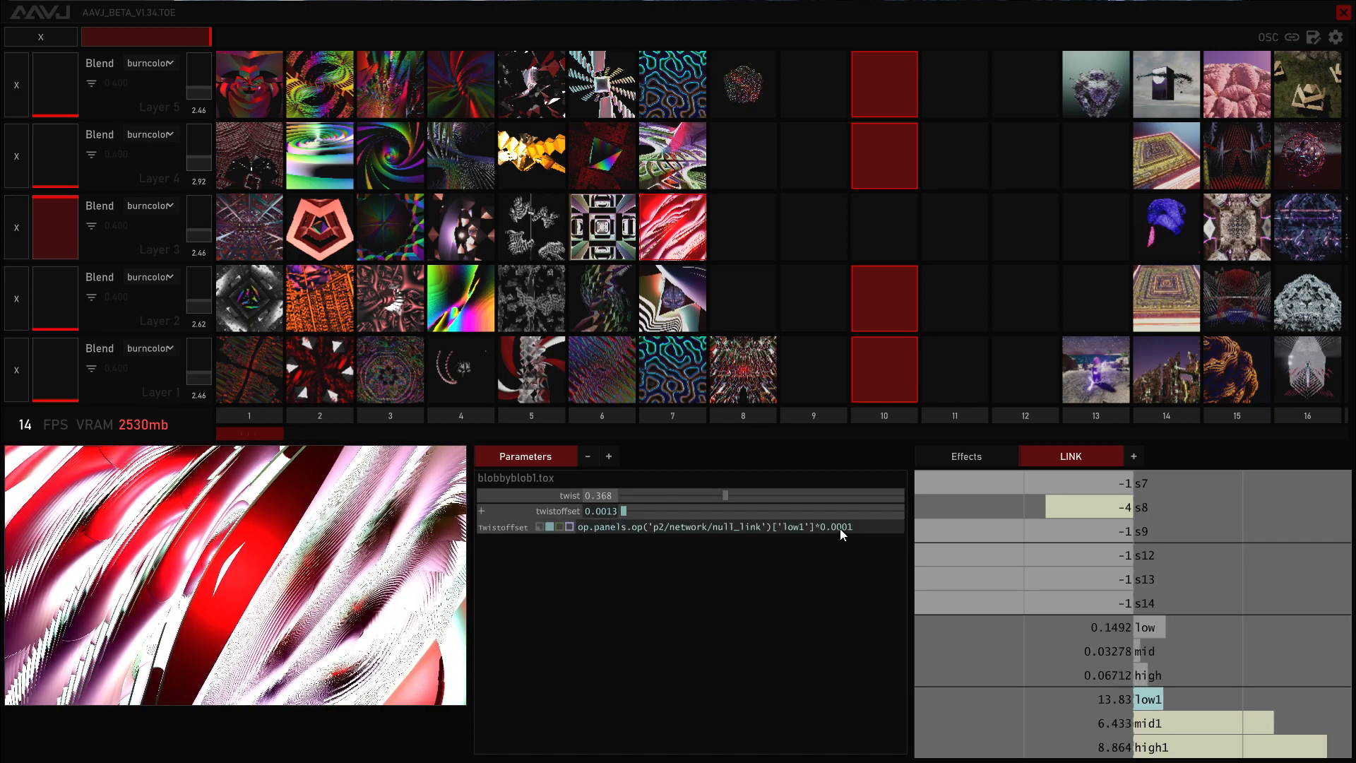
key("BackSpace")
left_click(841, 556)
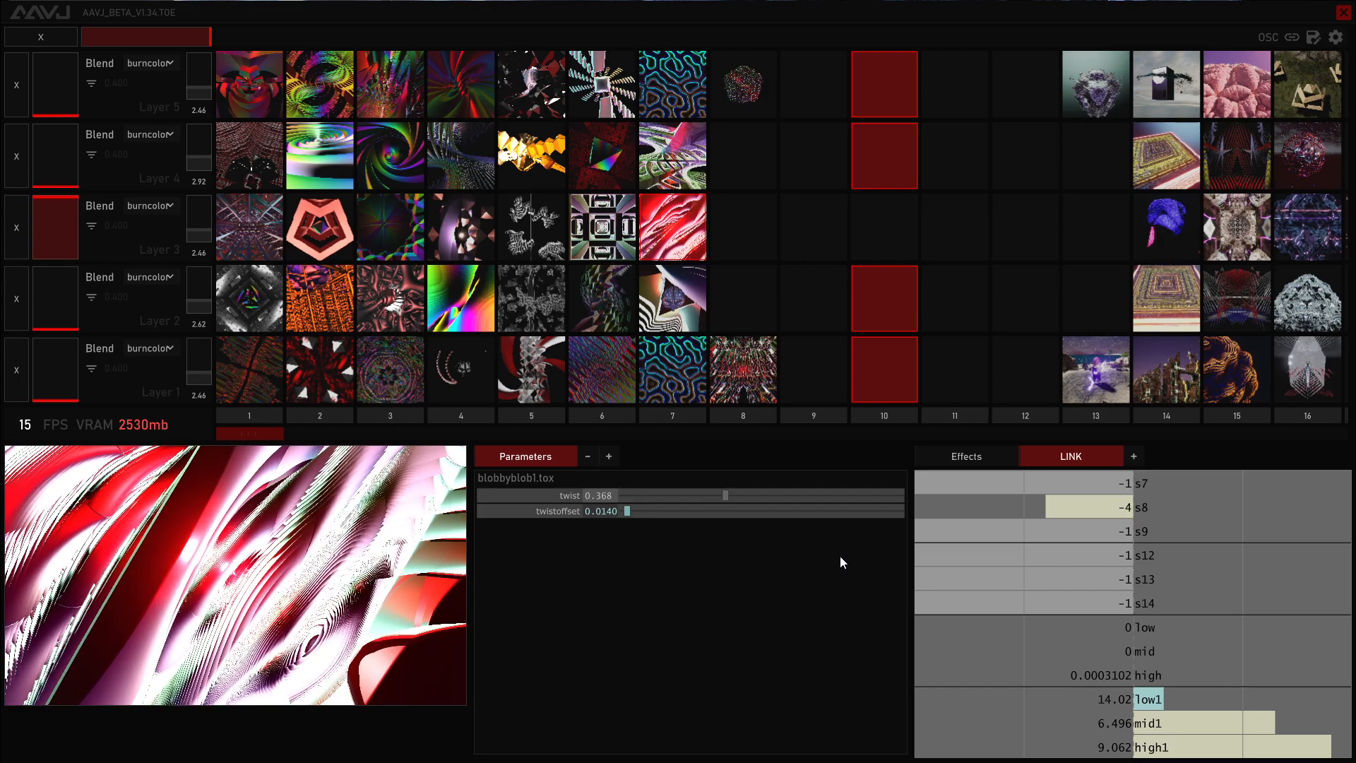
Set the clip's twist to about 0.261 and review the multiplier in the twistoffset expression
left_click_drag(767, 492, 697, 495)
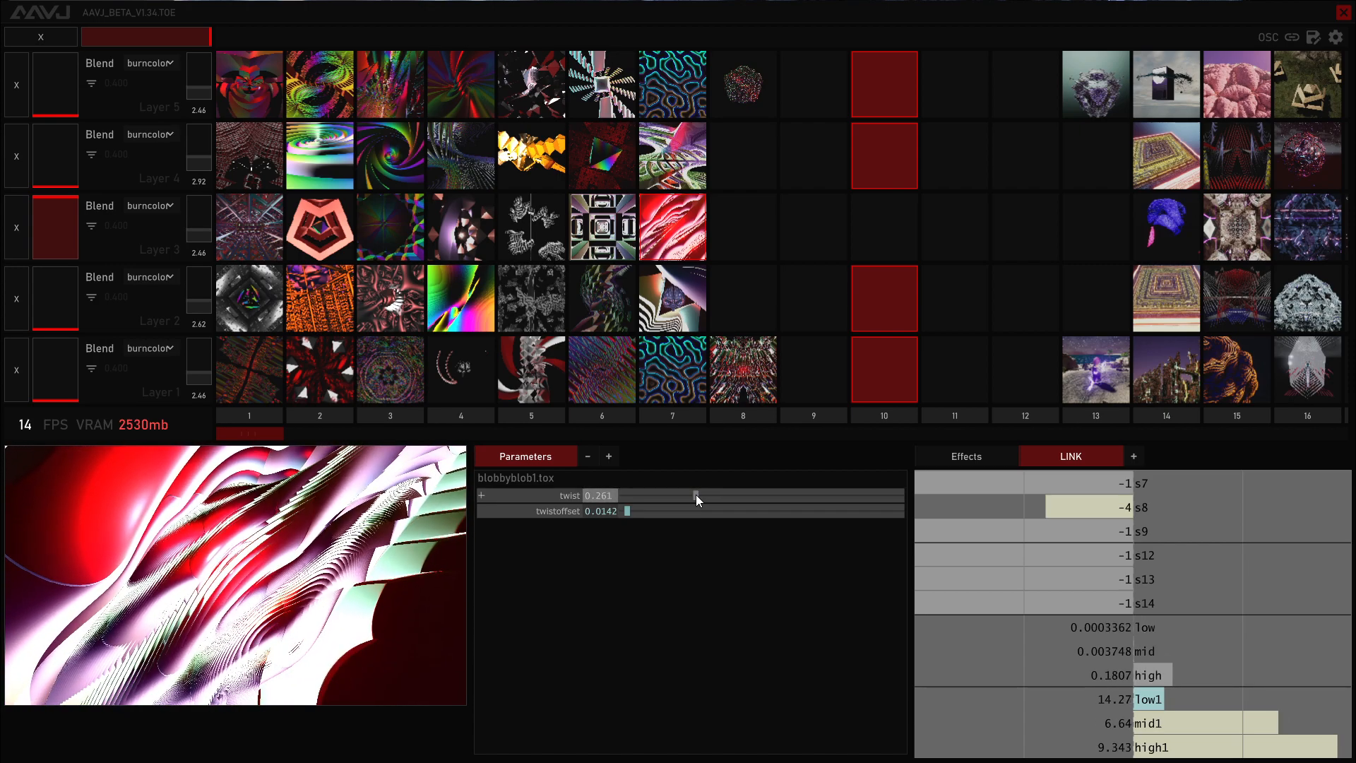
left_click(609, 513)
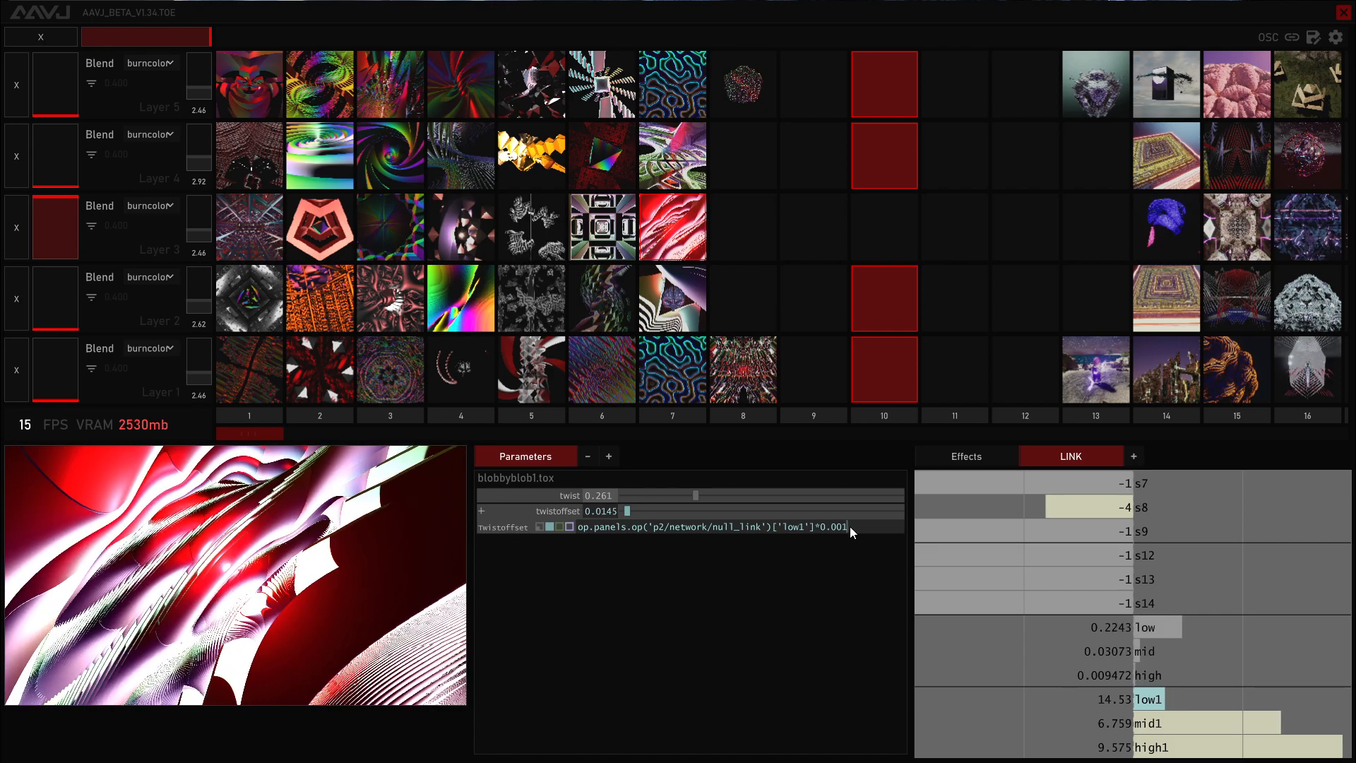
left_click_drag(852, 528, 815, 530)
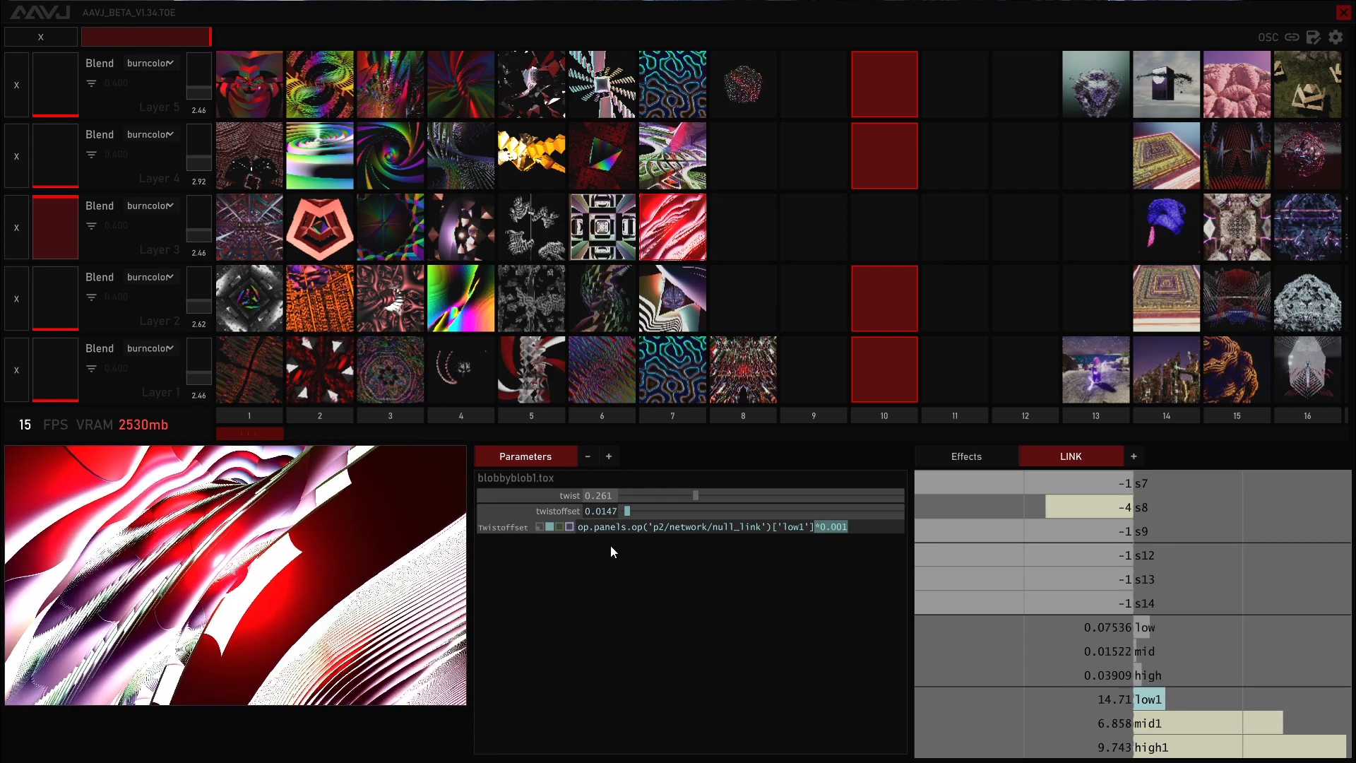
left_click(850, 529)
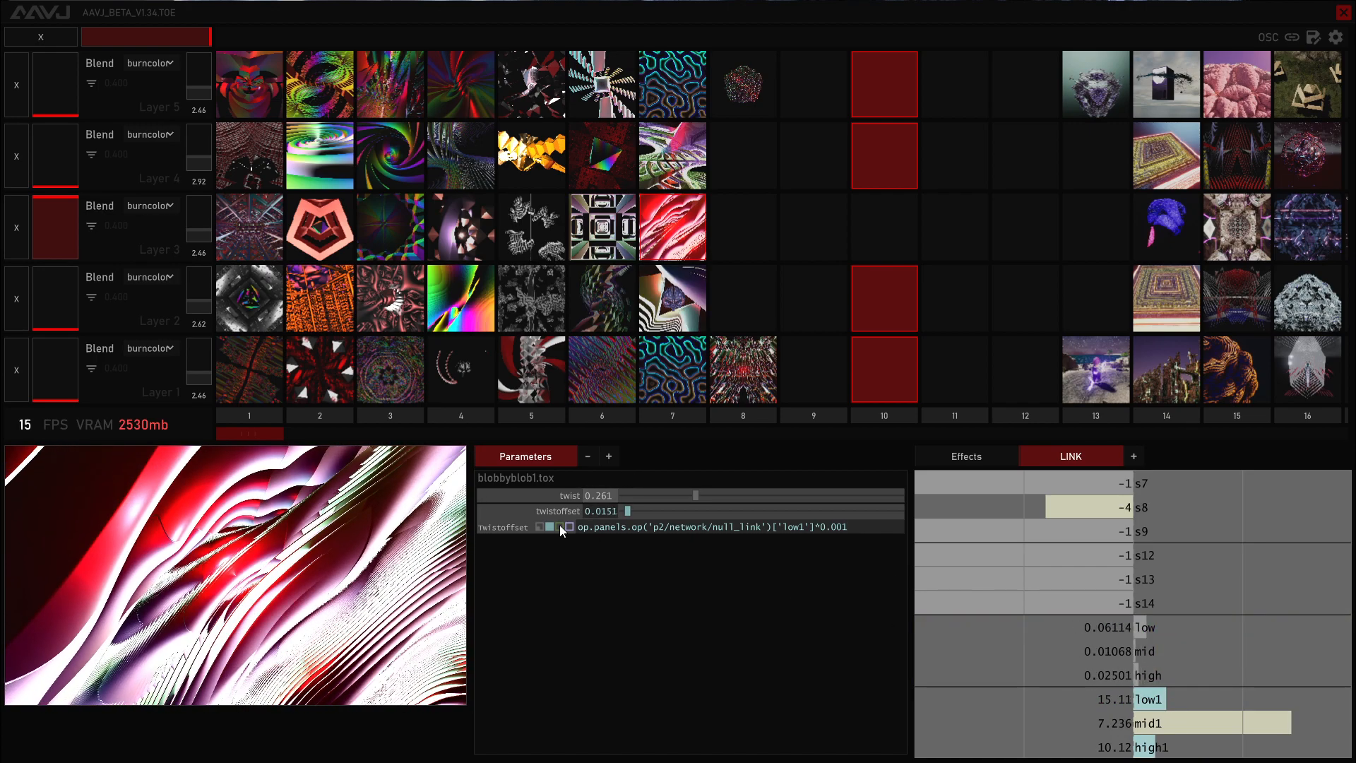
Reopen the network of the layer 3, slot 7 clip and select math2 in the twistoffset chain
left_click(686, 239)
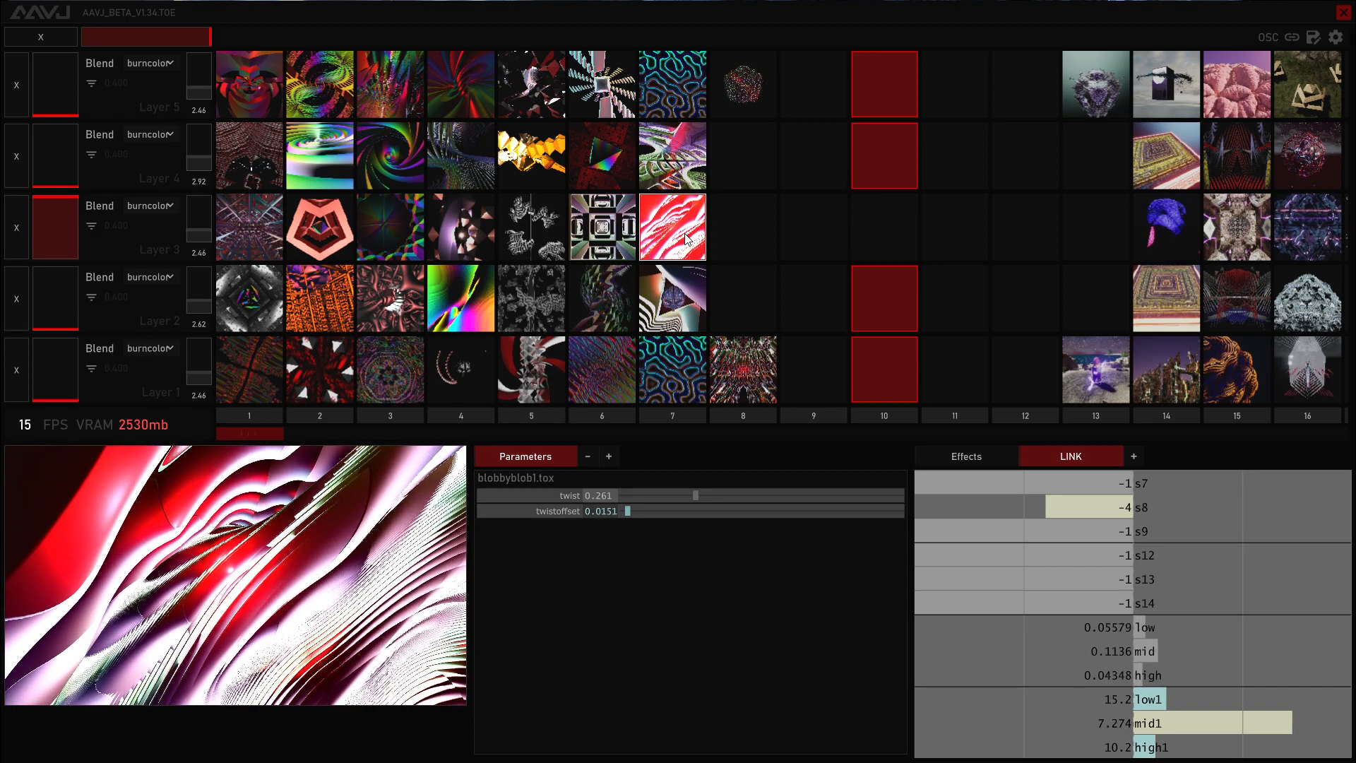
right_click(686, 238)
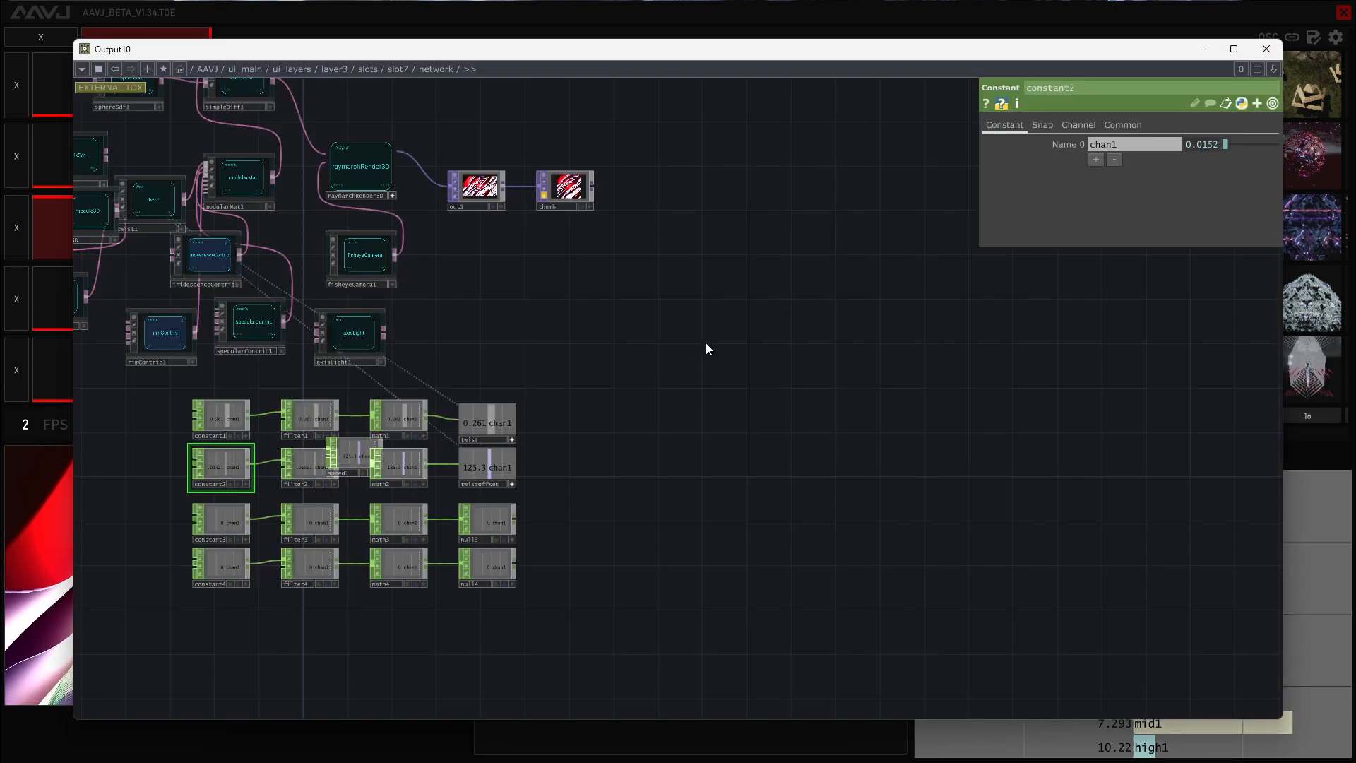
scroll(554, 448, "up", 4)
left_click_drag(412, 303, 950, 227)
scroll(738, 431, "down", 2)
scroll(726, 424, "down", 2)
left_click(725, 419)
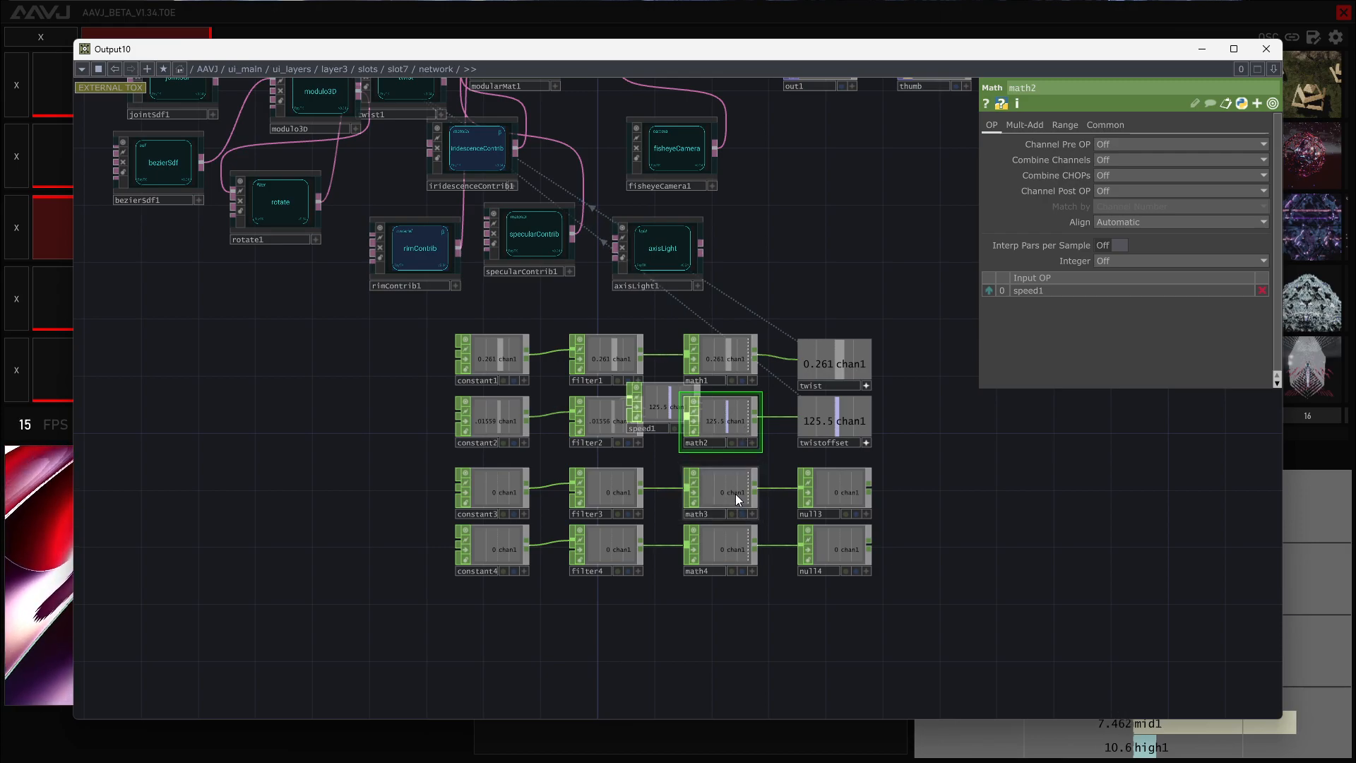
Delete the axisLight1 component and minimize the network window
left_click(673, 244)
right_click(678, 250)
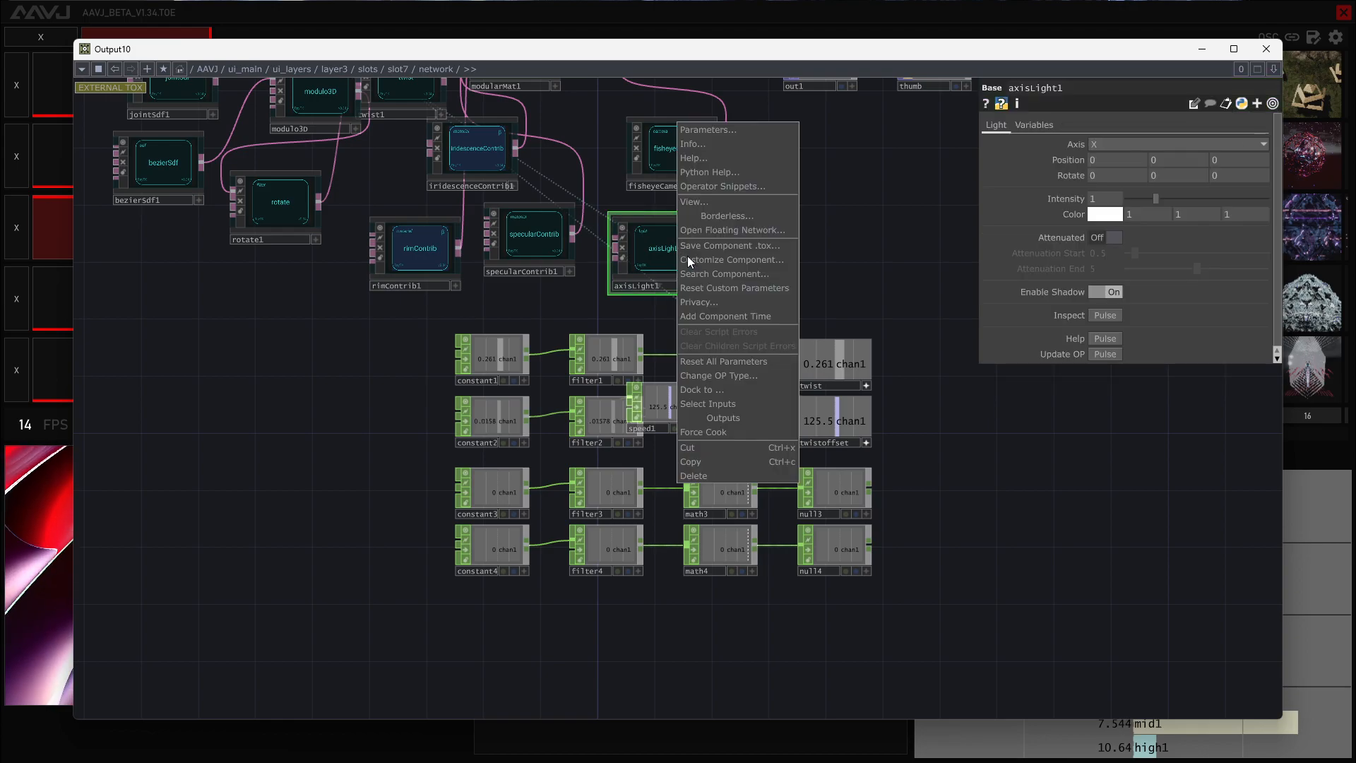
left_click(711, 476)
left_click(1205, 48)
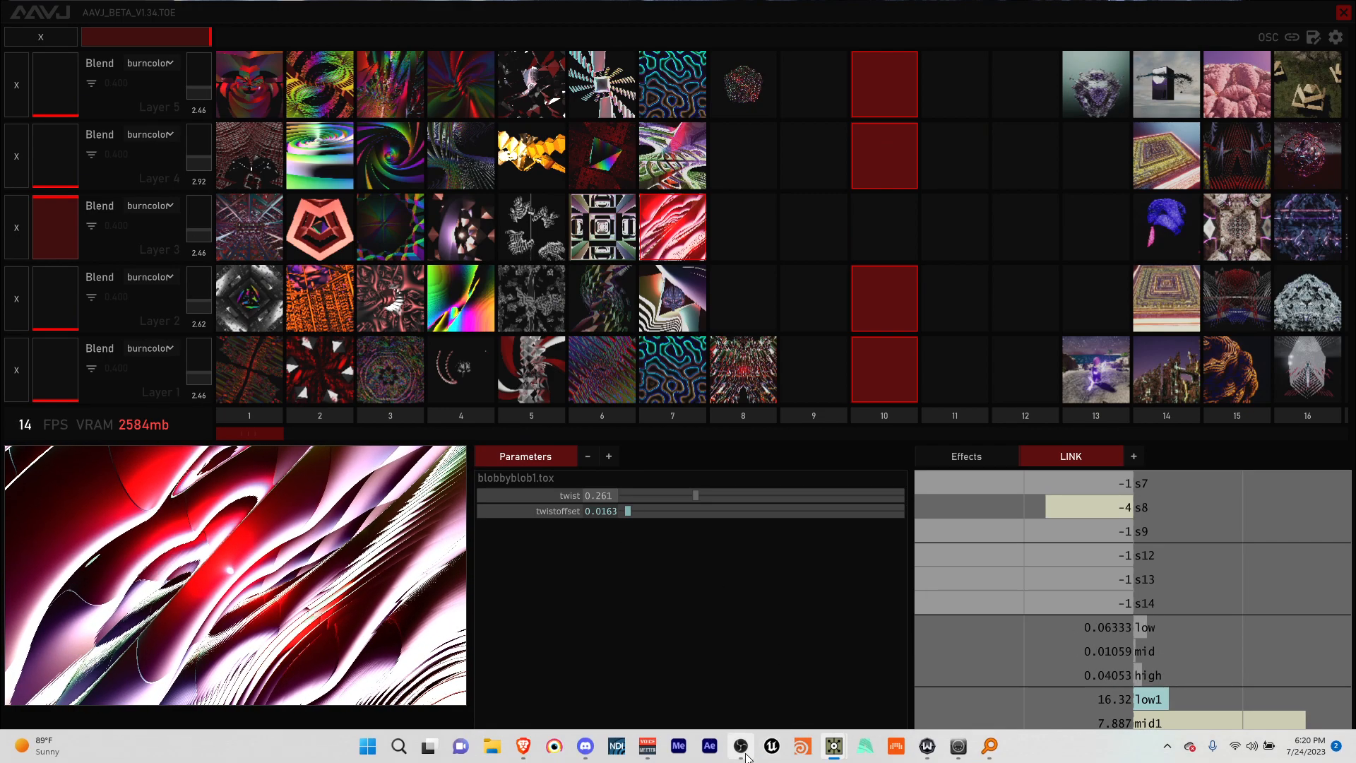
left_click(744, 749)
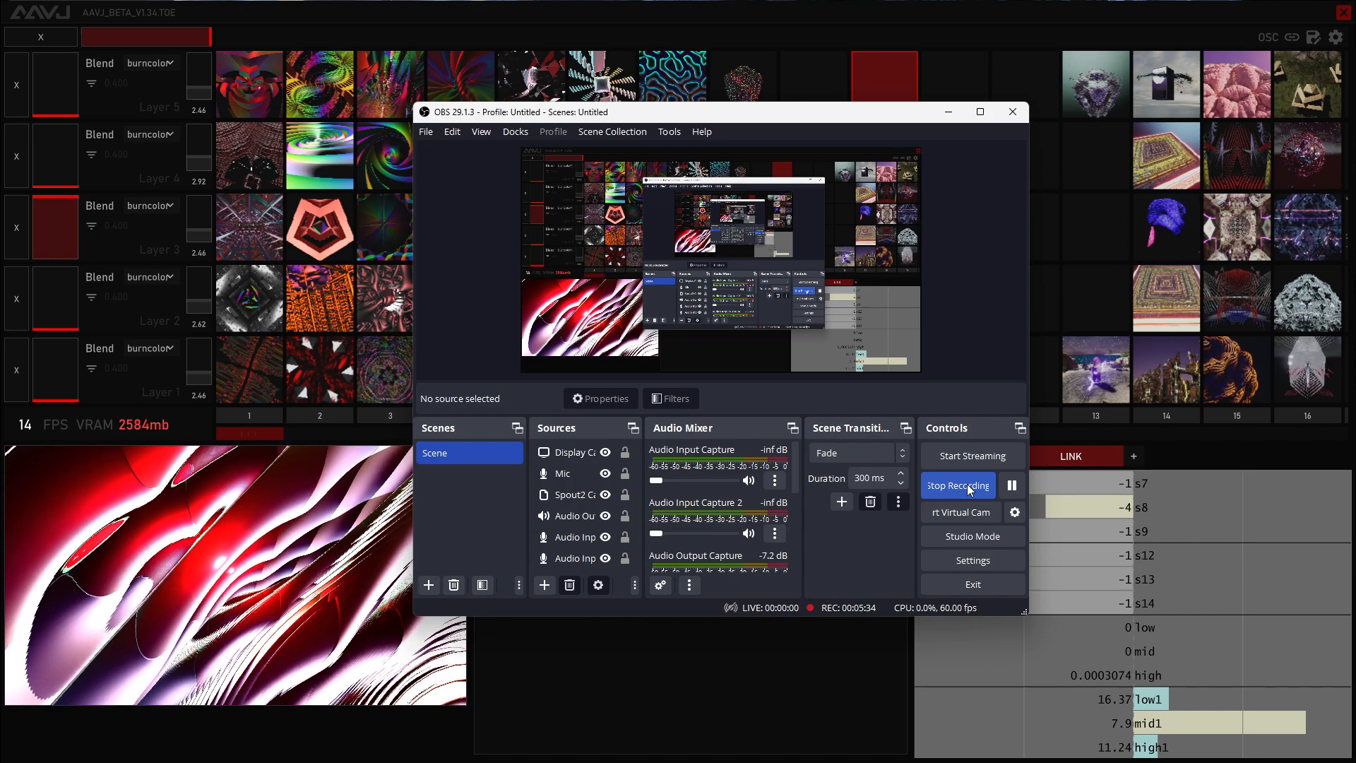